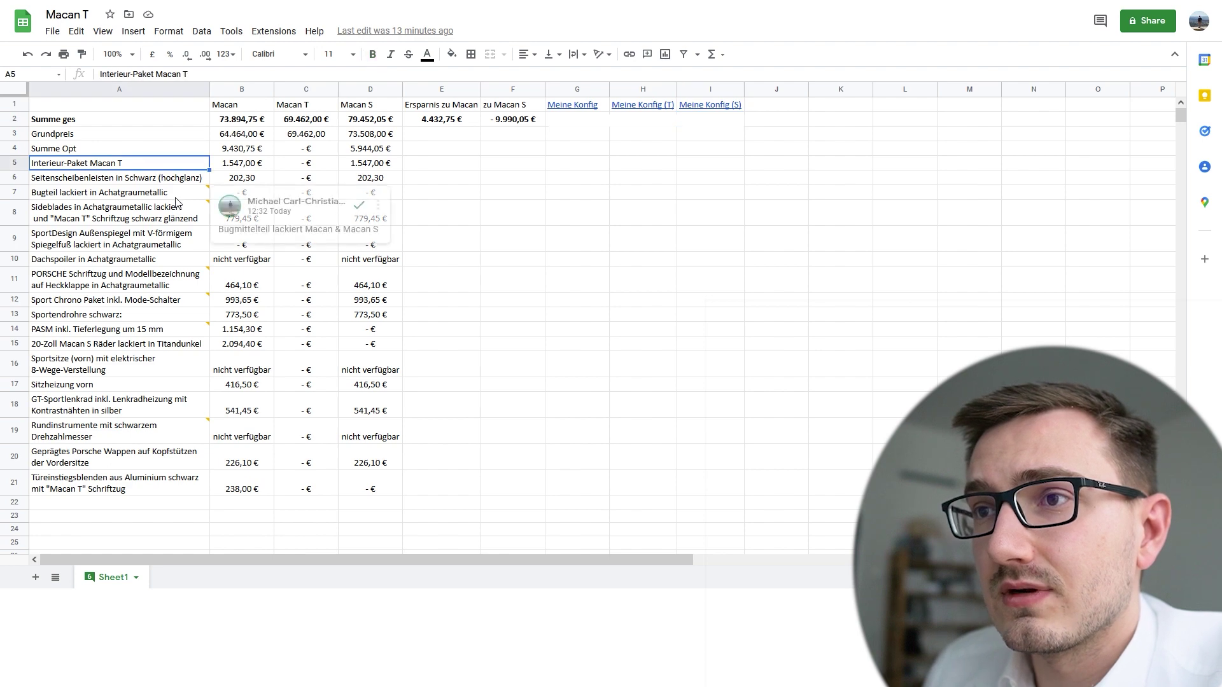
- Compare the Macan and Macan T prices for the interior package and side window trims, and check the painted front section's comment
left_click(297, 169)
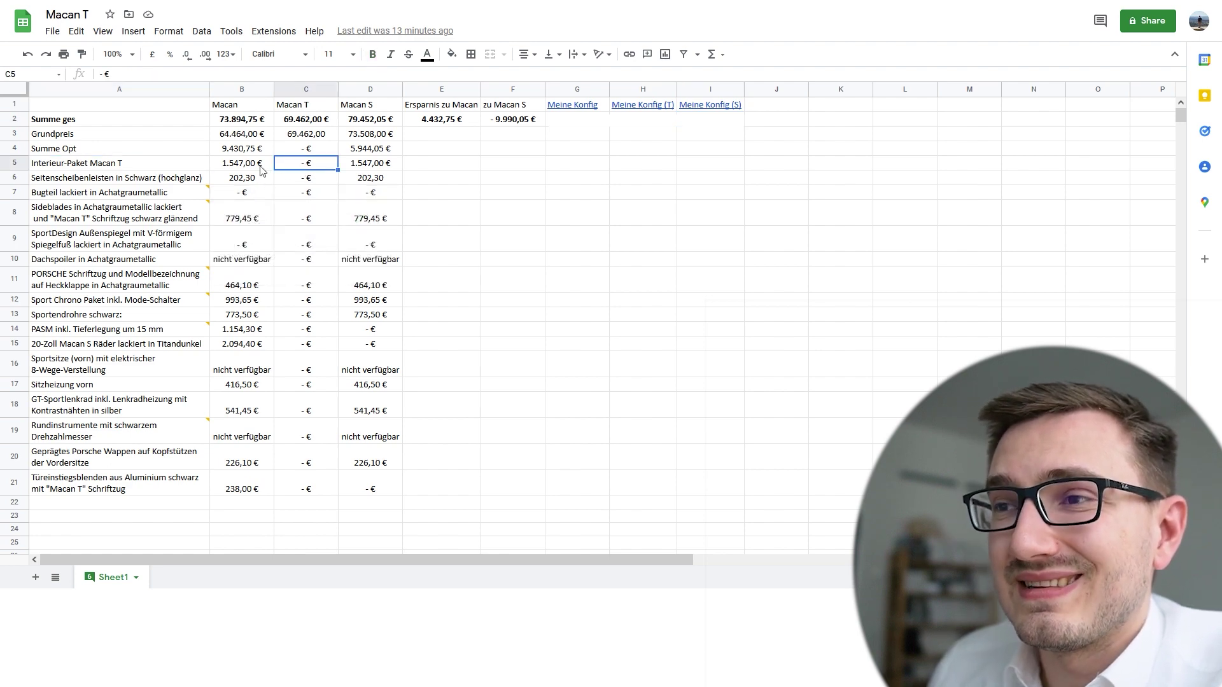
left_click(261, 168)
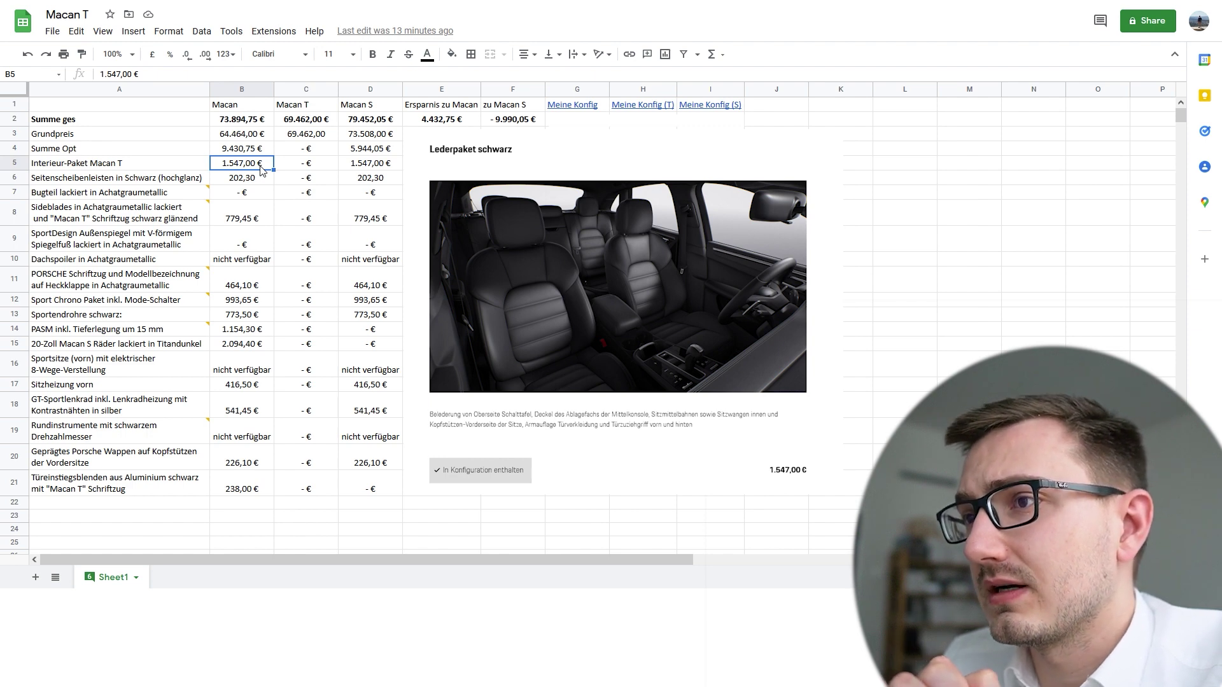
left_click(261, 175)
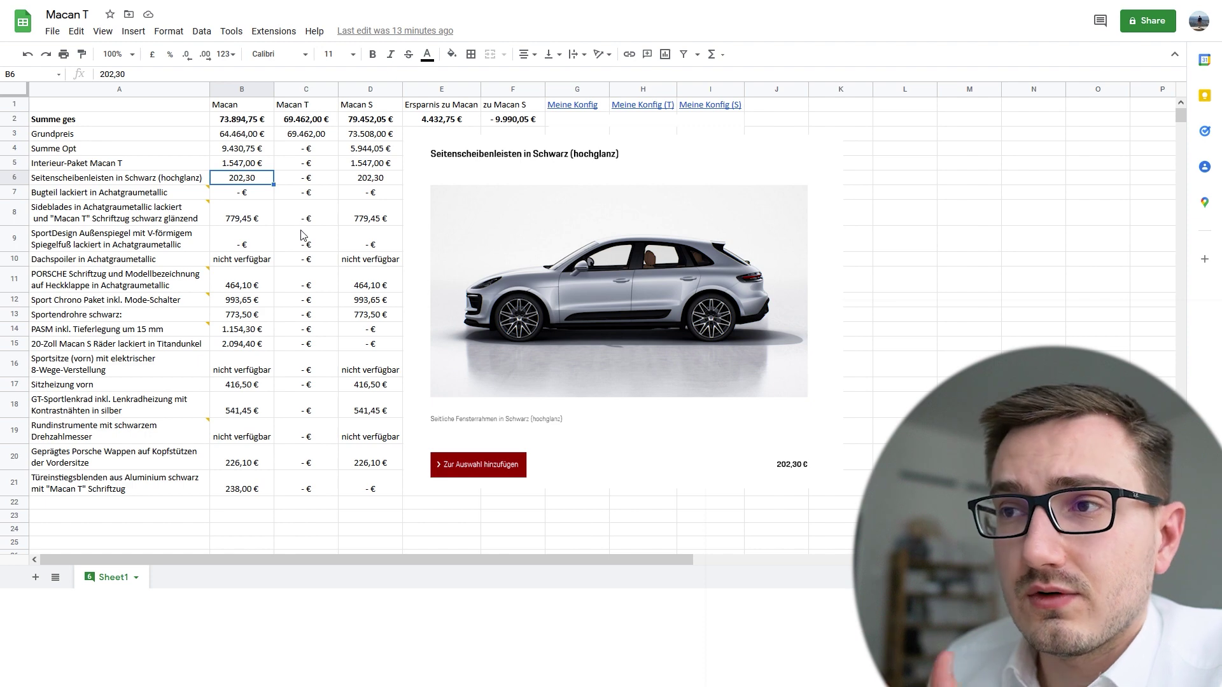
left_click(297, 196)
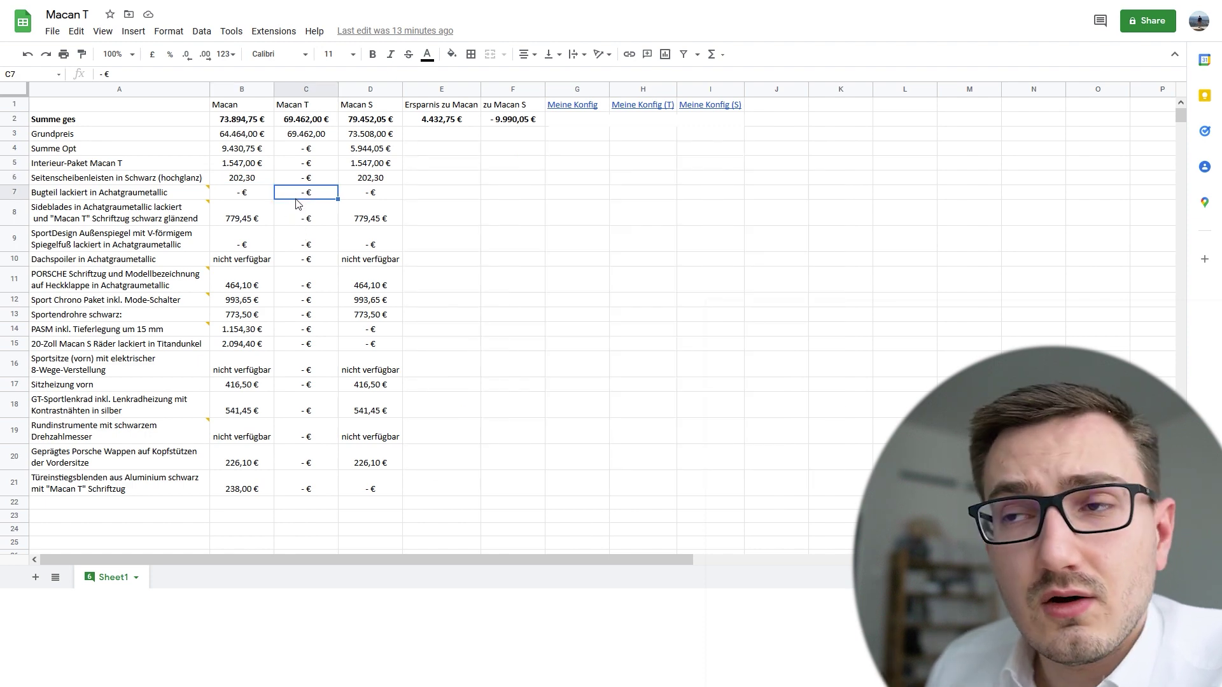
mouse_move(181, 201)
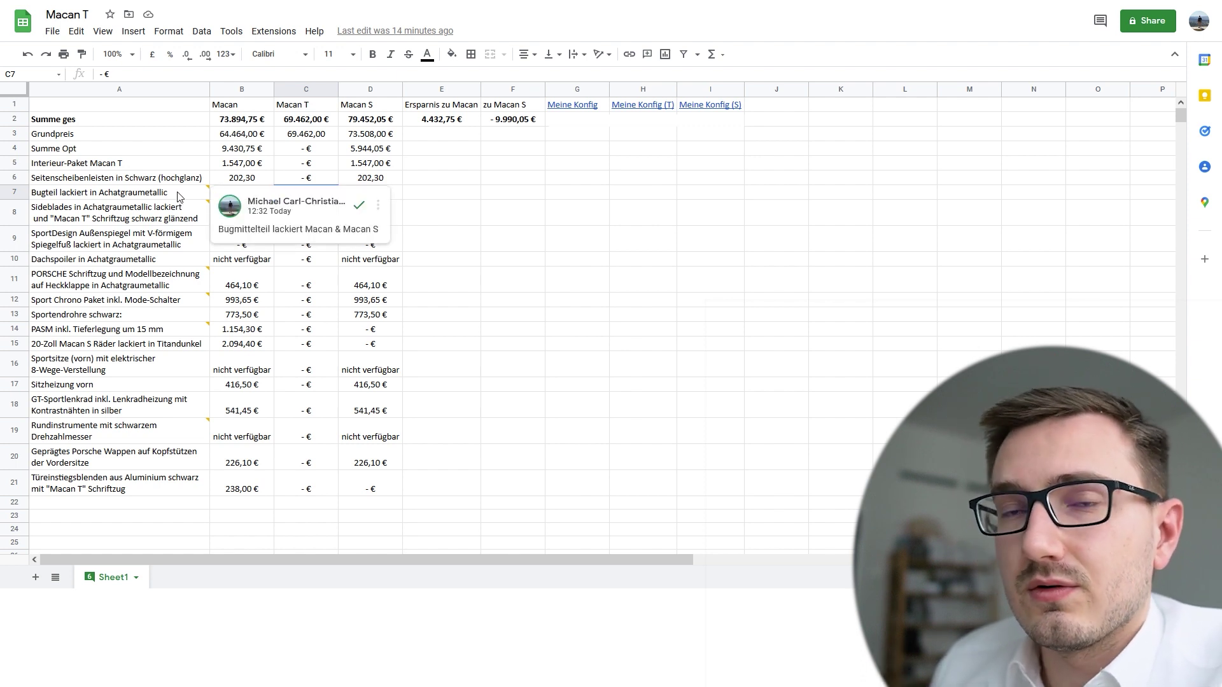
- Examine the painted Sideblades row, comparing the Macan T entry with the base Macan price
left_click(294, 219)
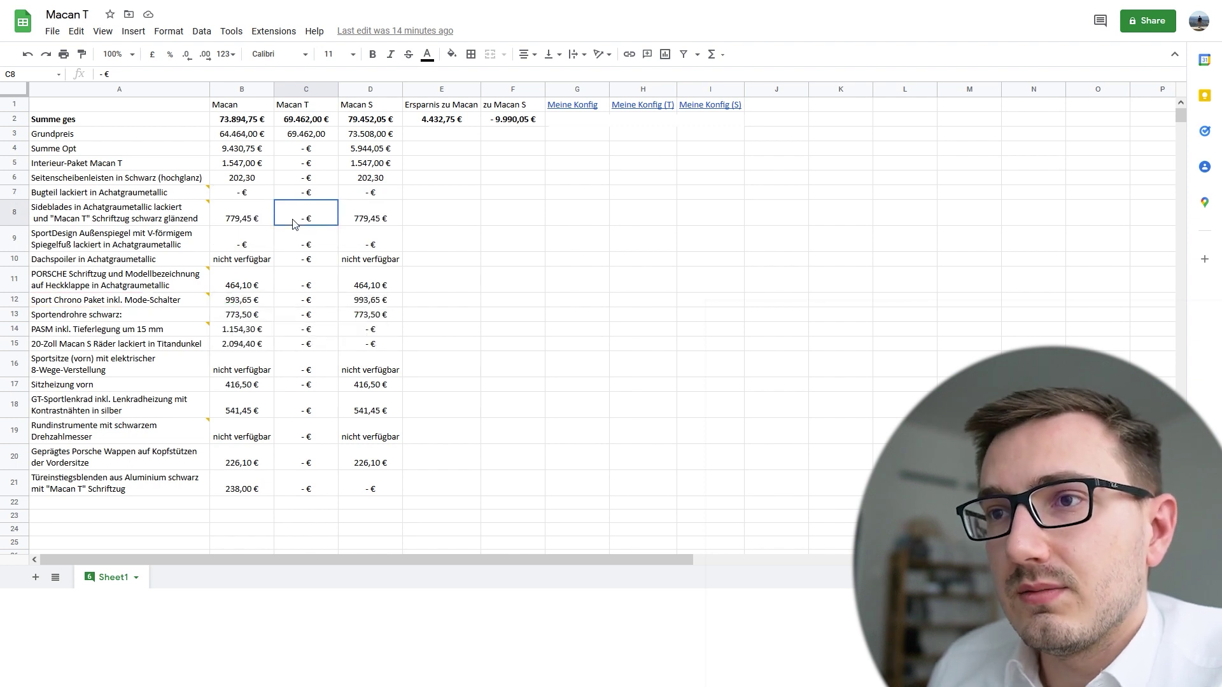
mouse_move(148, 220)
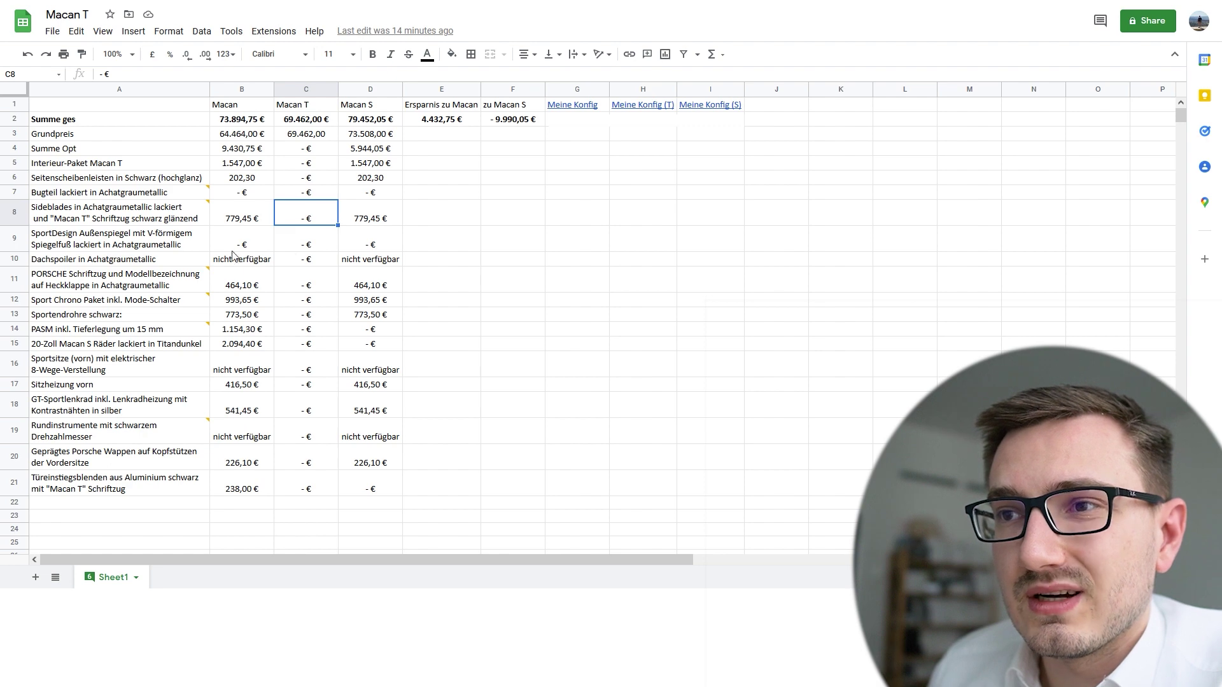
mouse_move(188, 224)
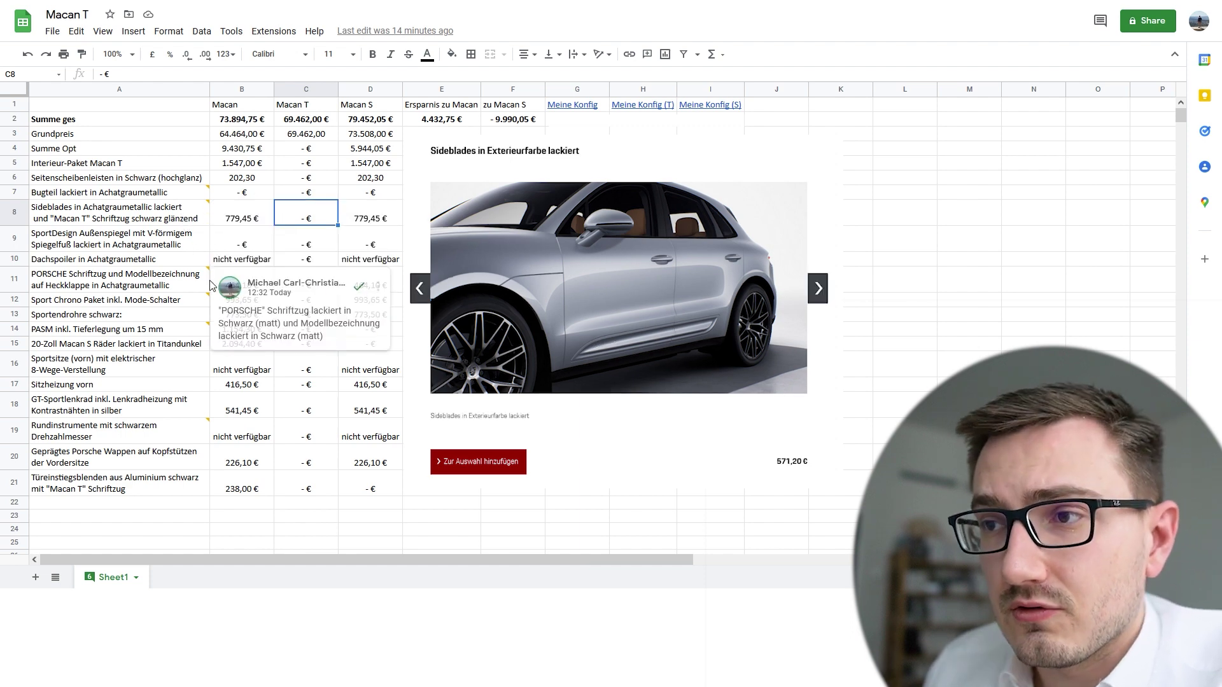
key("Left")
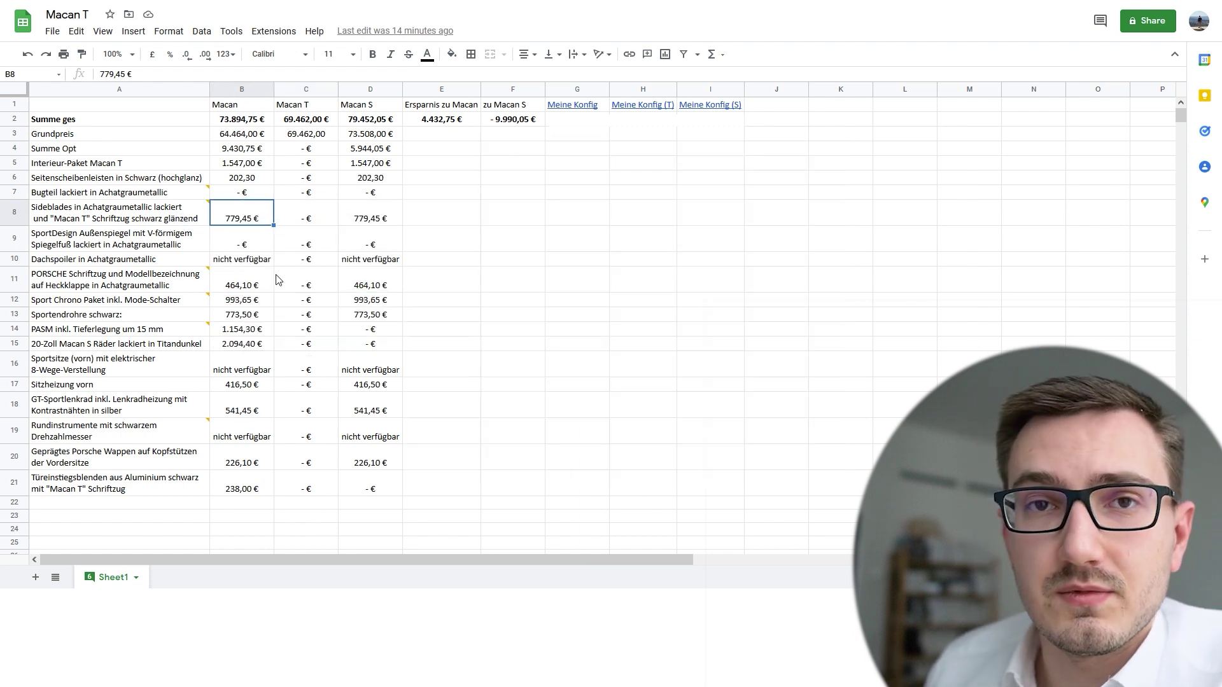
- Compare the SportDesign mirror, roof spoiler and PORSCHE lettering entries between the Macan T and the base Macan
left_click(319, 250)
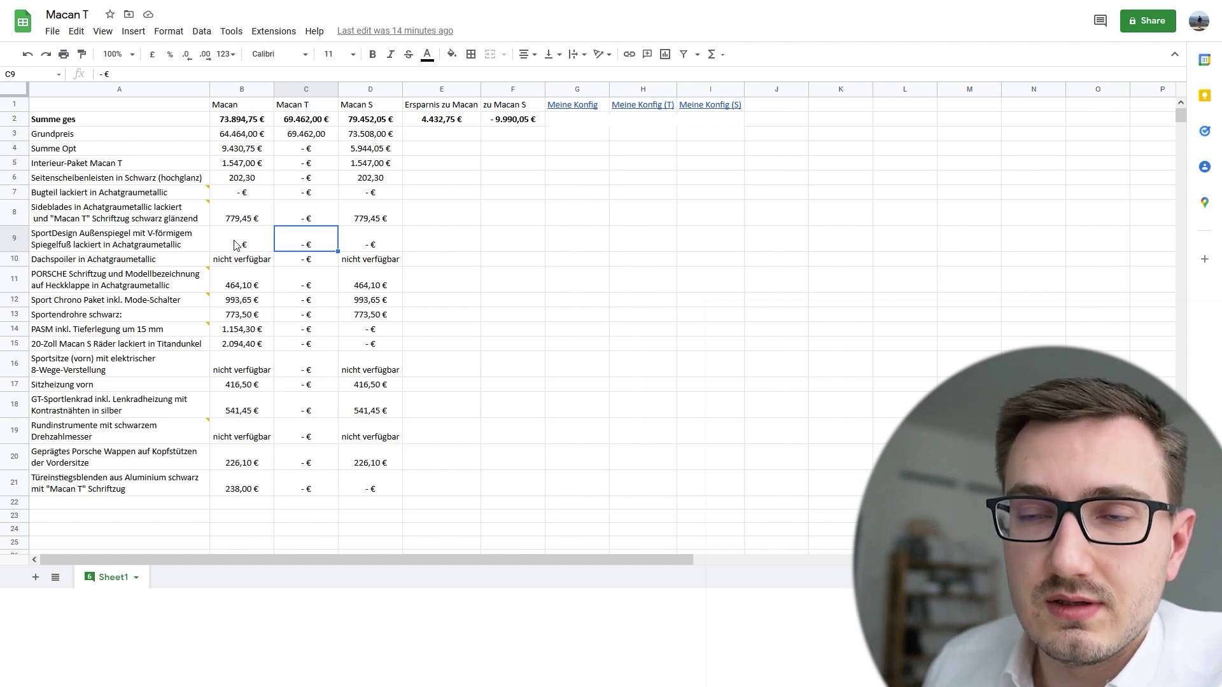
left_click(259, 264)
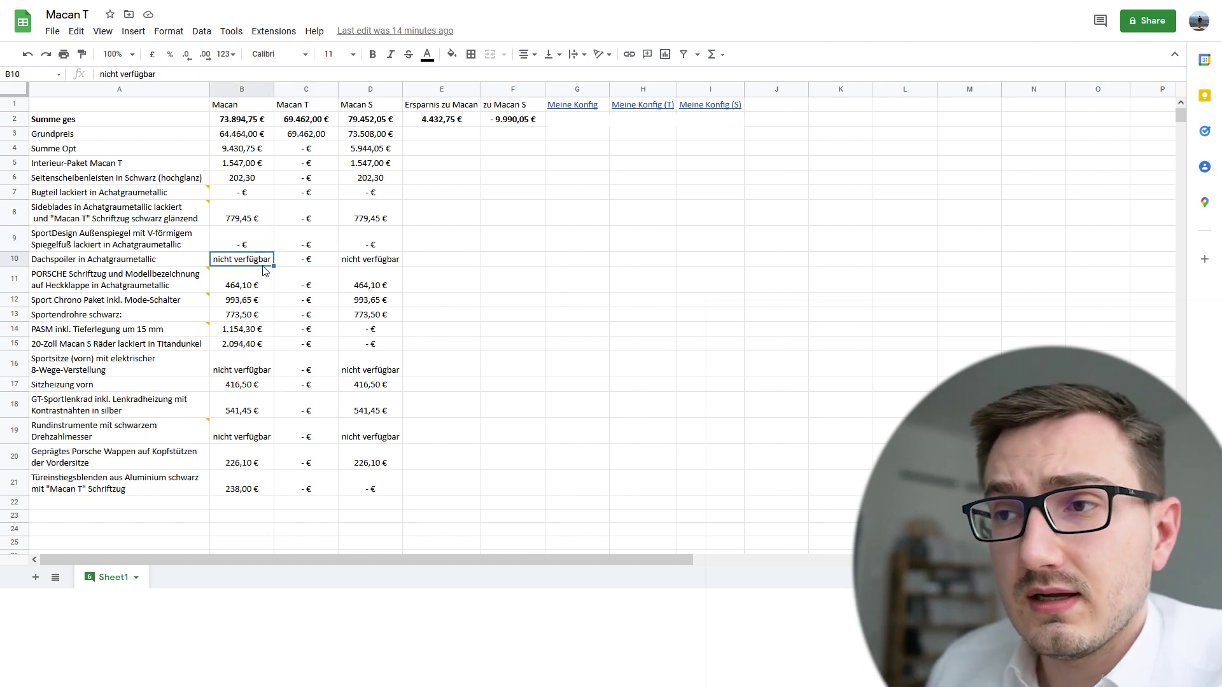
left_click(308, 268)
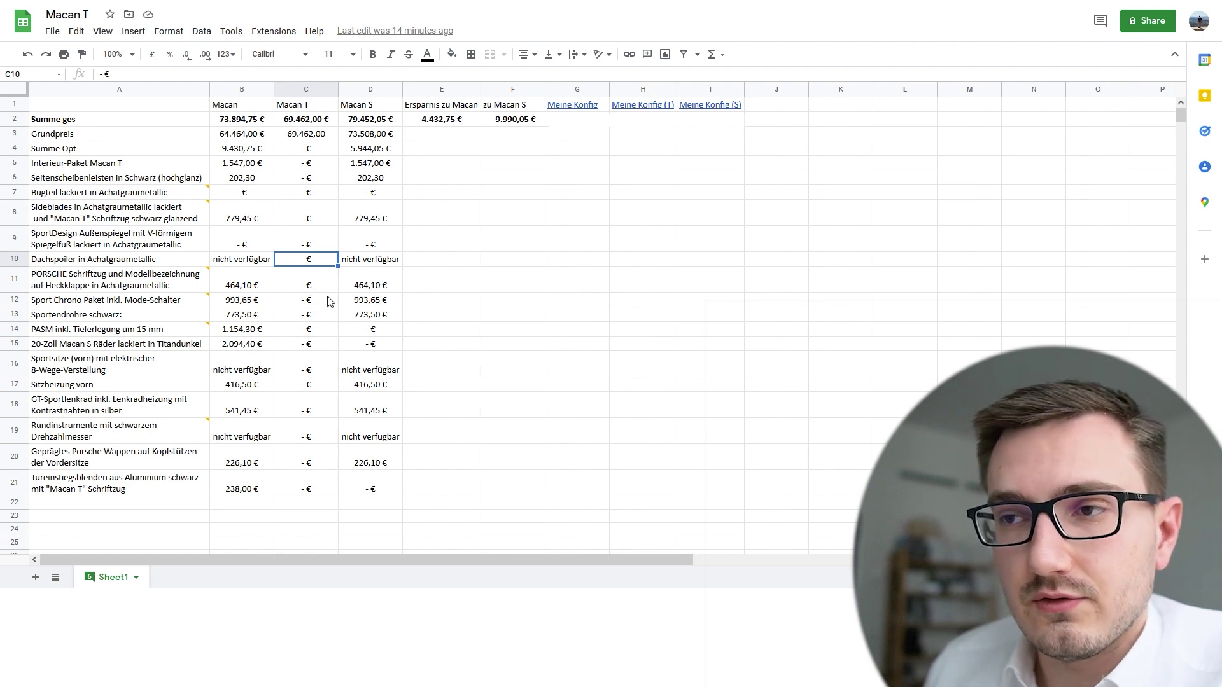
left_click(317, 287)
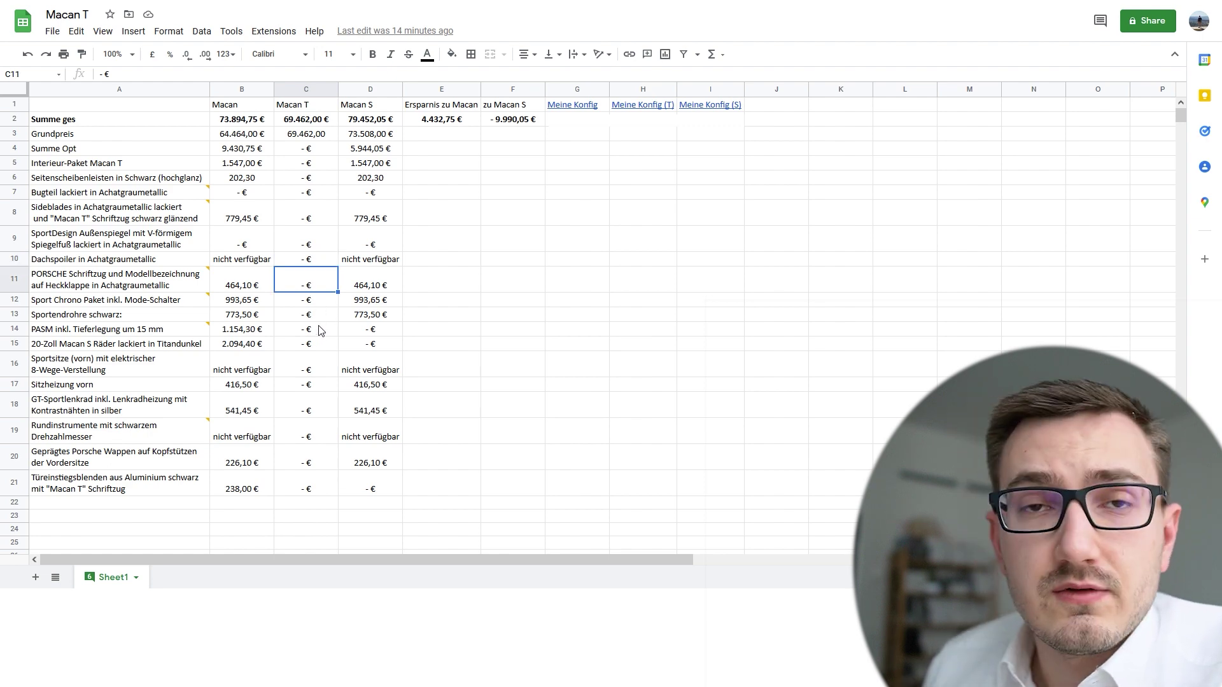
left_click(256, 292)
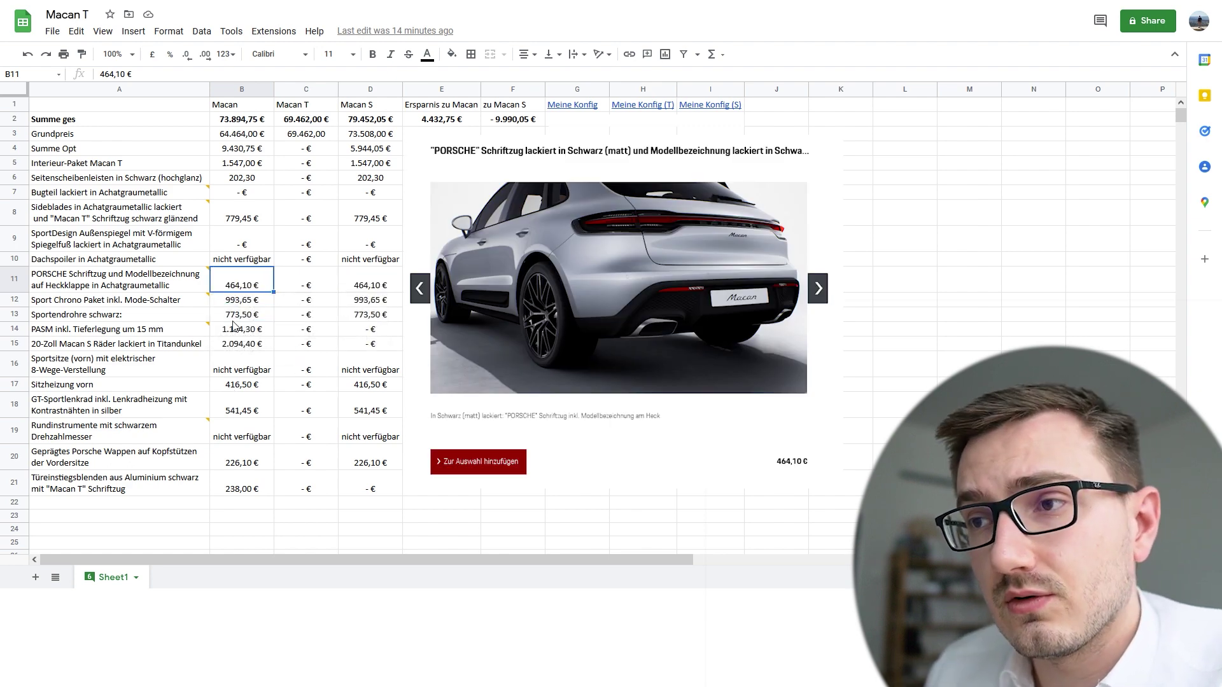
- Compare the Sport Chrono package and black sport tailpipe prices between the Macan T and the base Macan
left_click(304, 303)
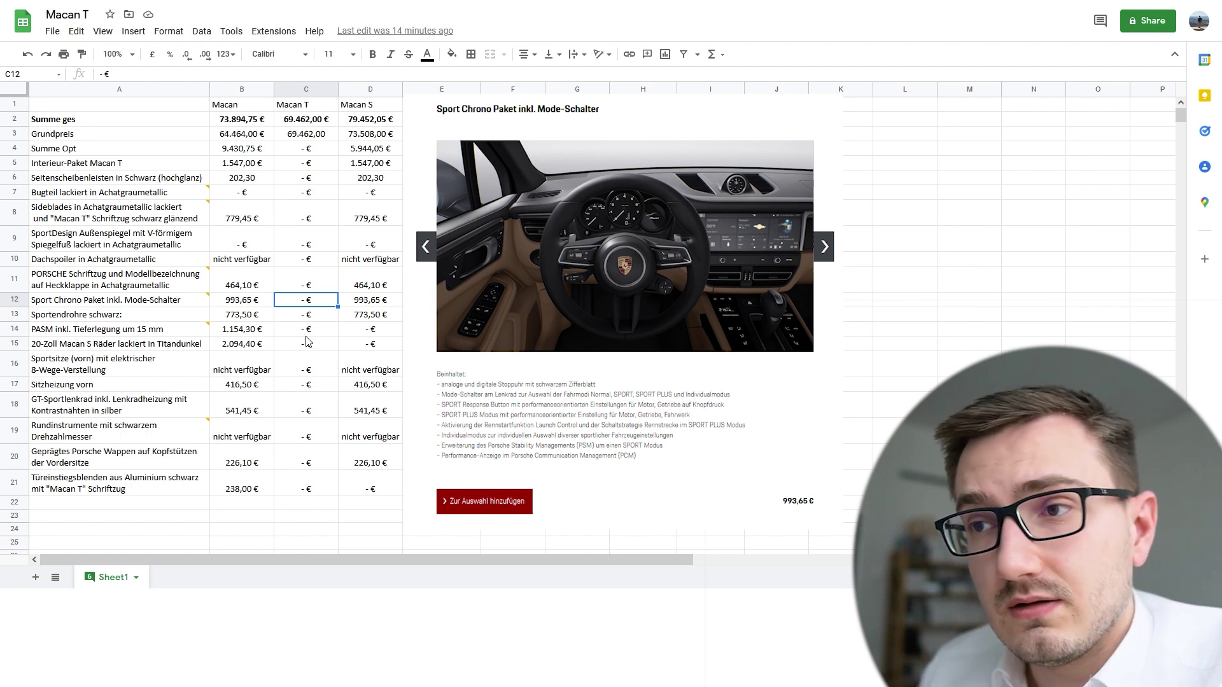
left_click(264, 304)
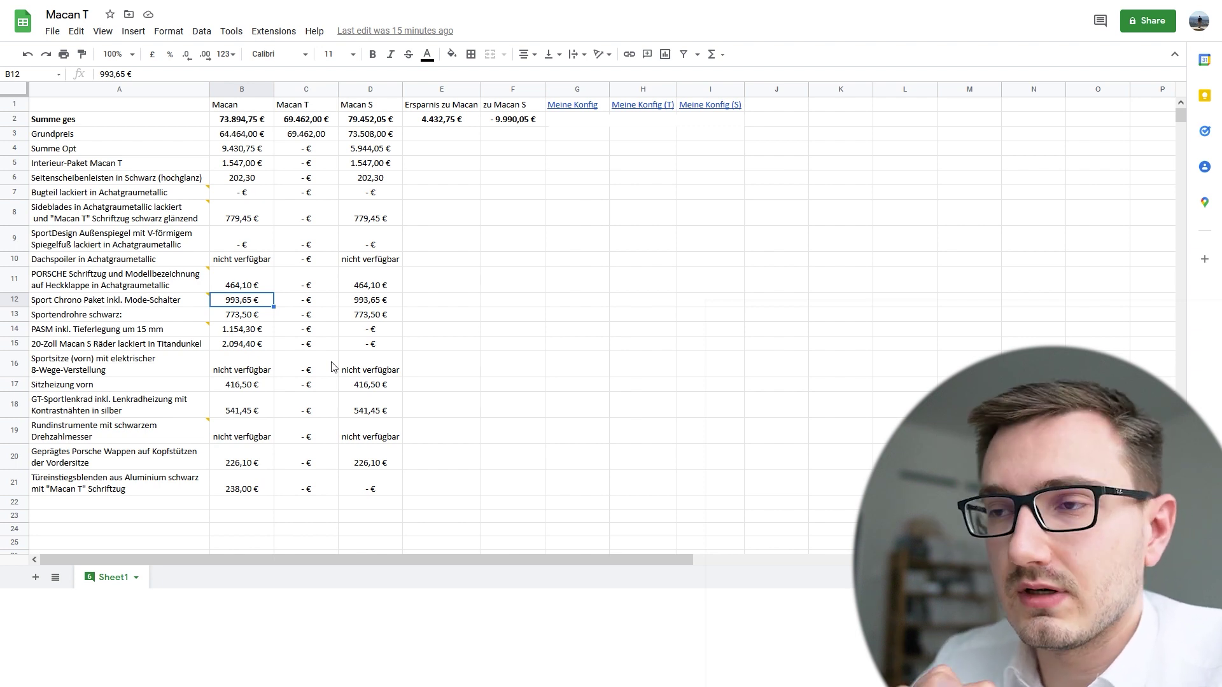
left_click(316, 318)
left_click(249, 319)
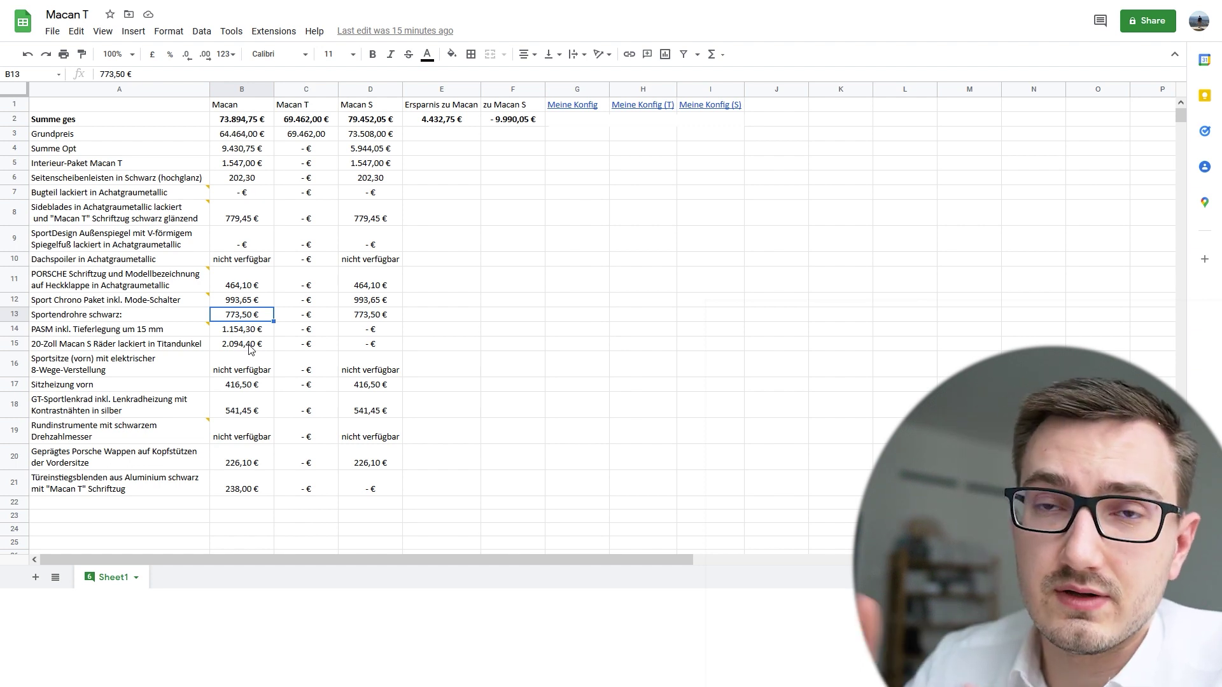
- Compare the PASM suspension and 20-inch Macan S wheel prices across the Macan, Macan T and Macan S columns
key("Down")
key("Right")
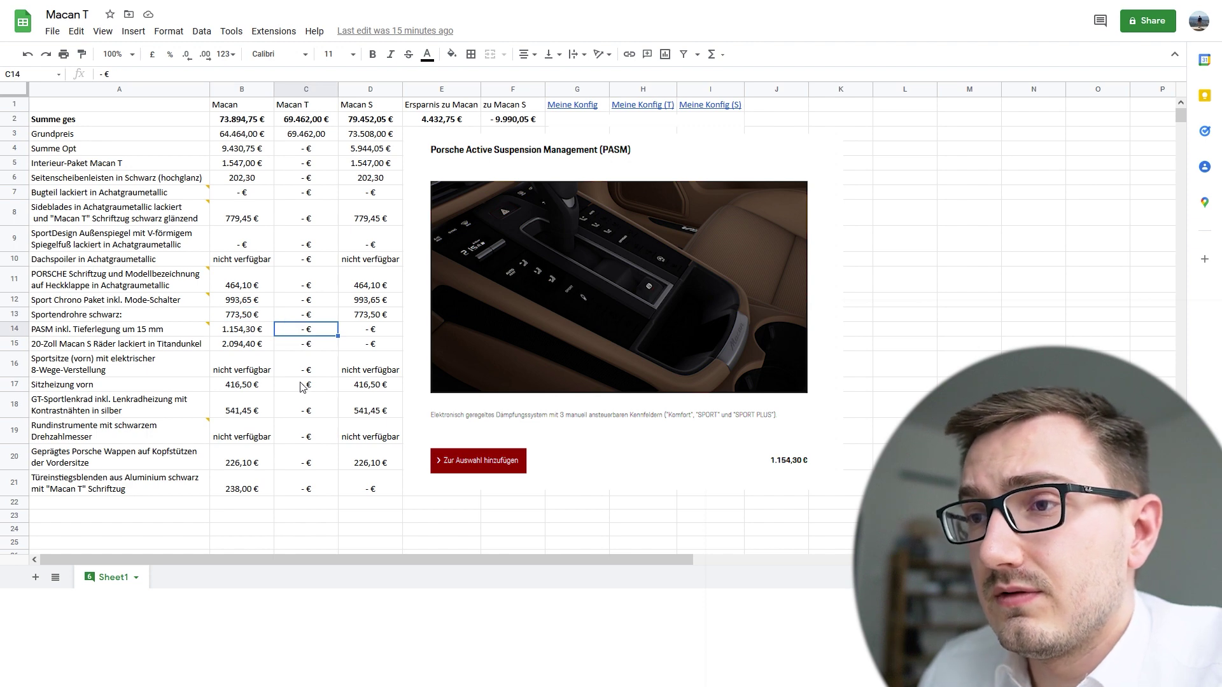
left_click(266, 330)
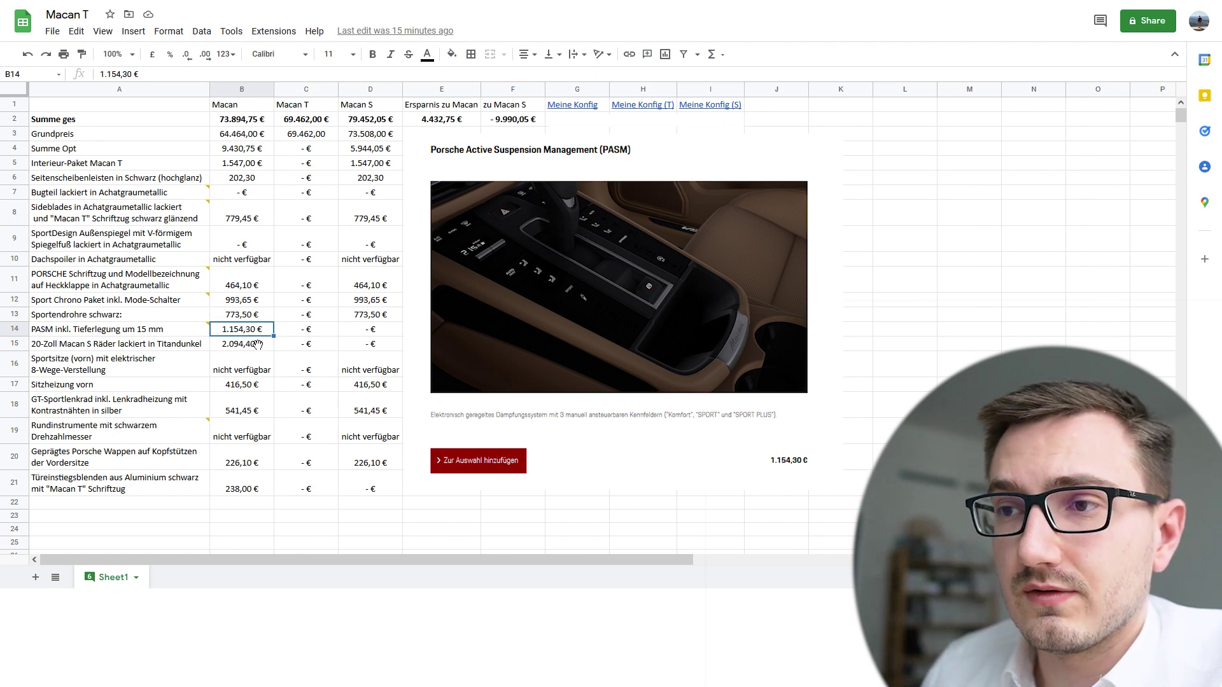
left_click(381, 331)
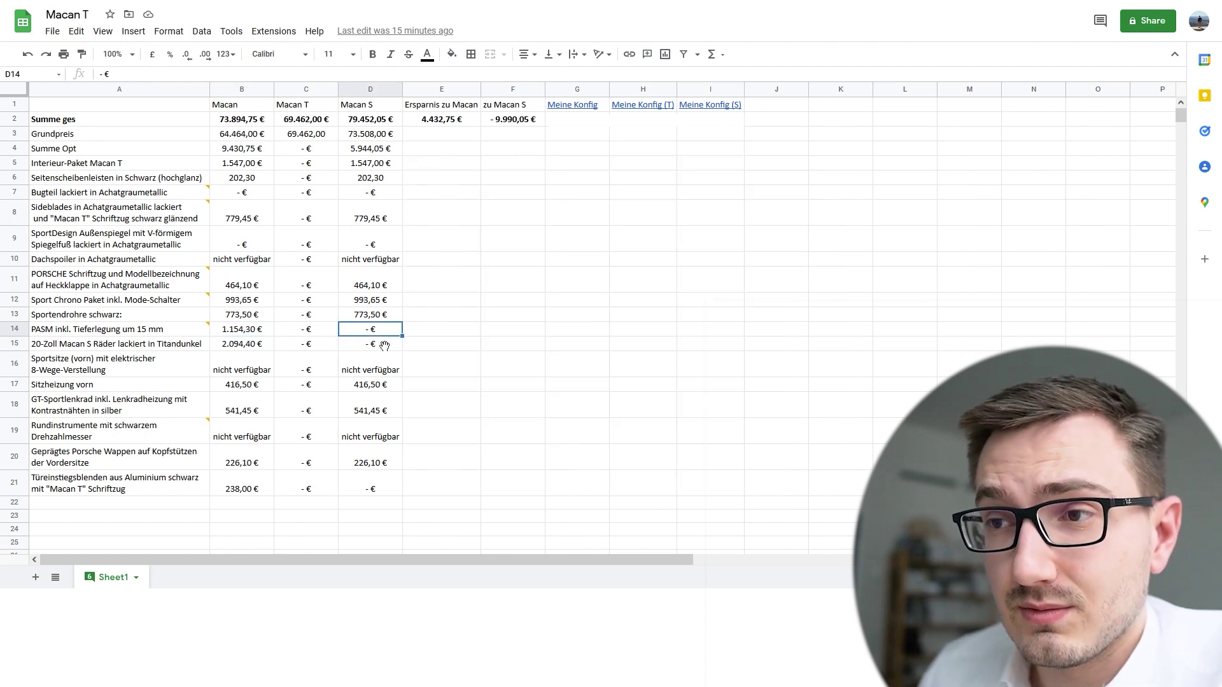
left_click(306, 349)
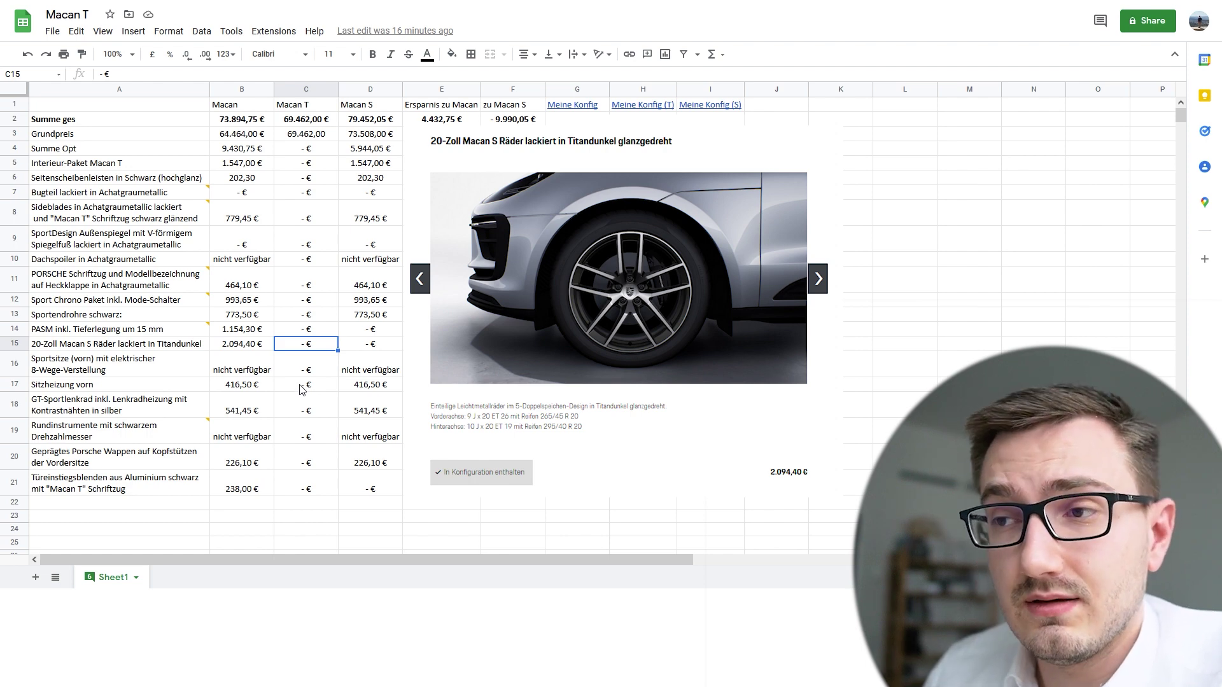
left_click(361, 343)
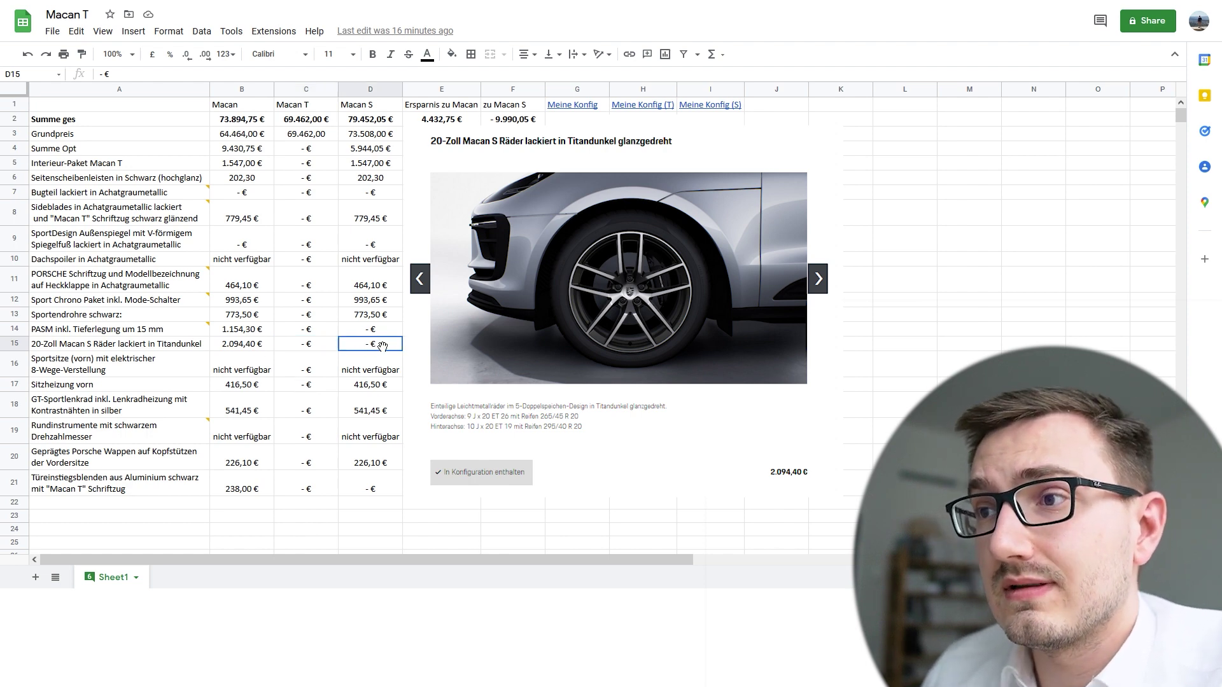
left_click(261, 343)
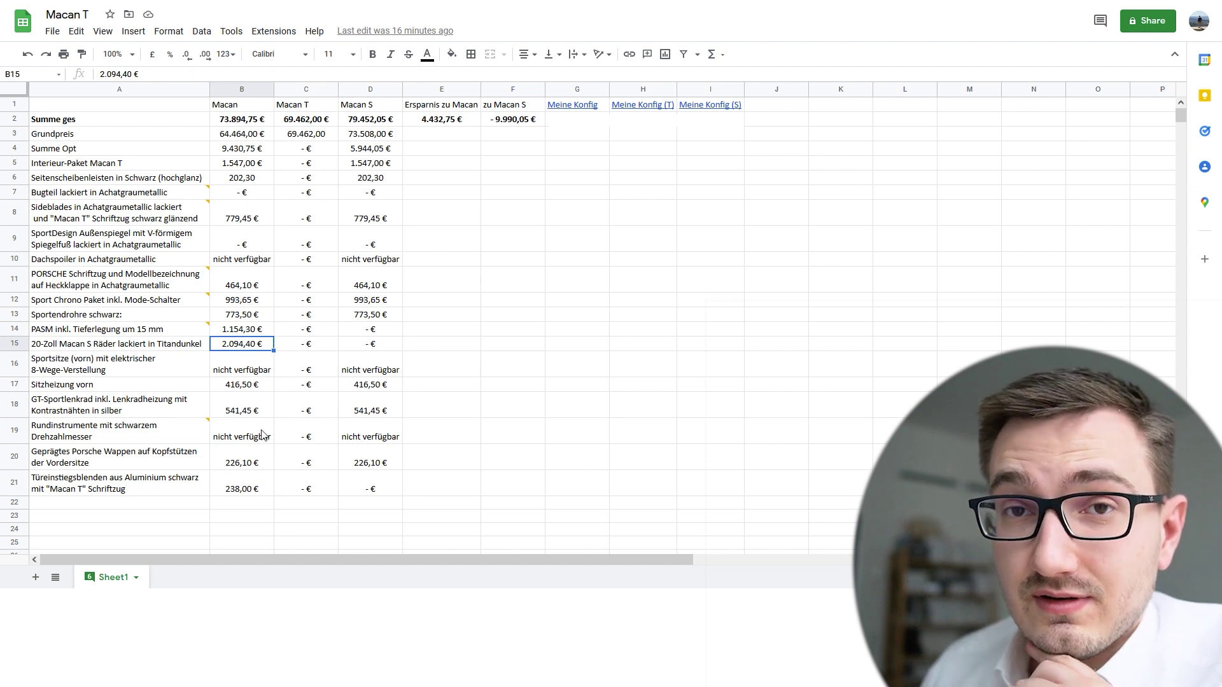
- Compare the front sport seats and front seat heating entries between the Macan T and the base Macan
left_click(288, 368)
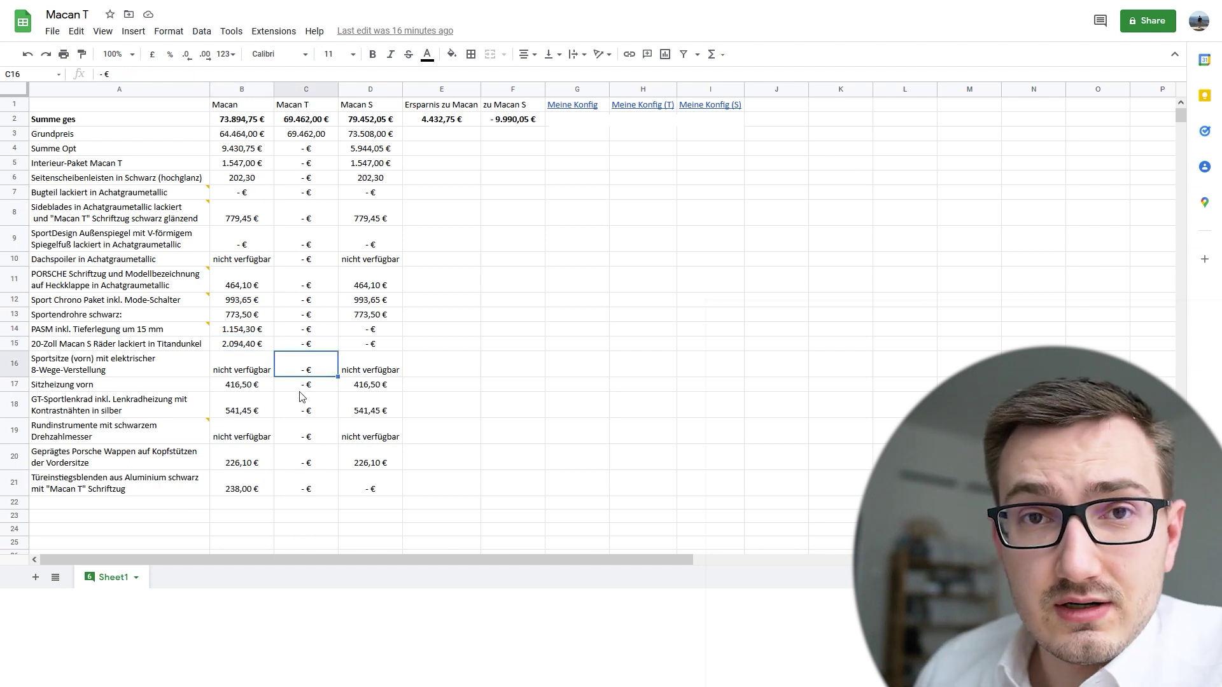
left_click(267, 375)
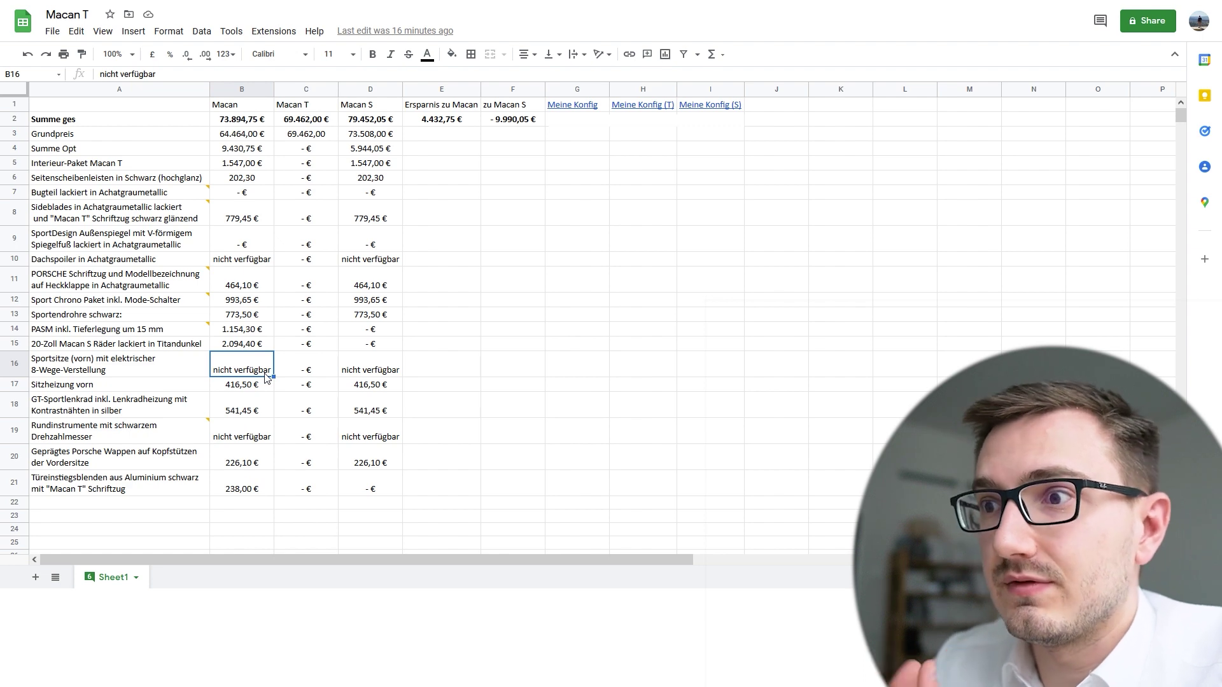
left_click(323, 387)
left_click(254, 387)
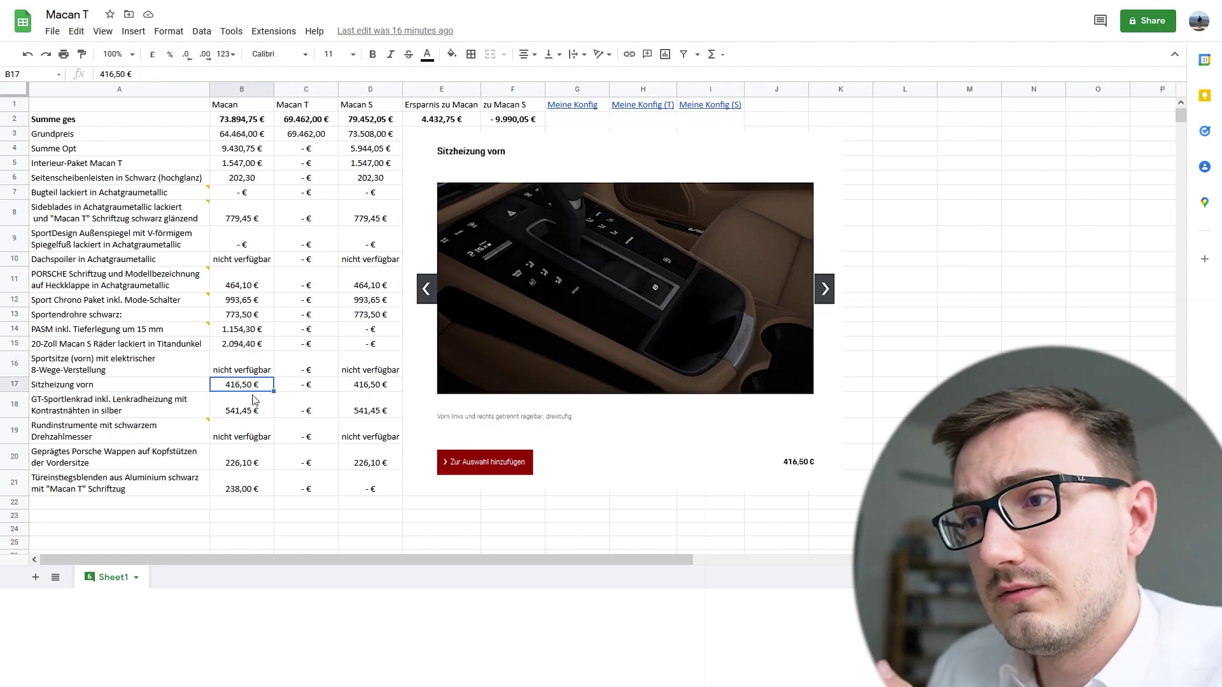
- Check the GT sport steering wheel and round instruments rows, and read the comment on the instruments
mouse_move(268, 416)
left_click(308, 407)
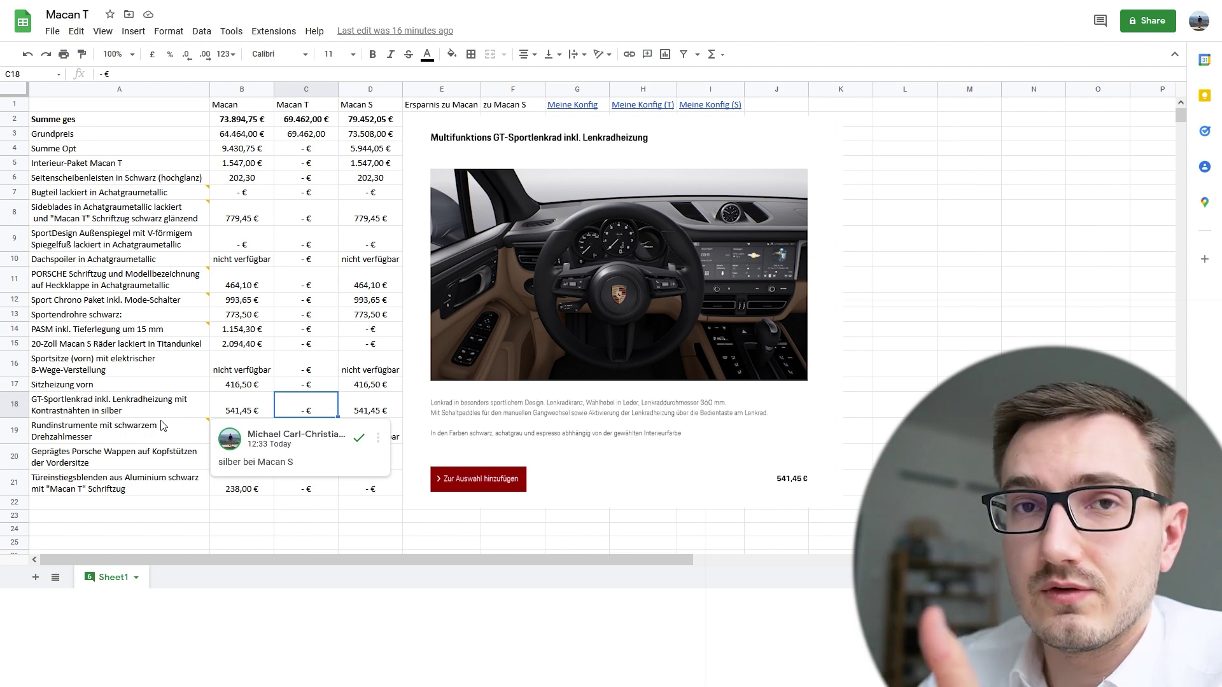
left_click(509, 384)
left_click(312, 437)
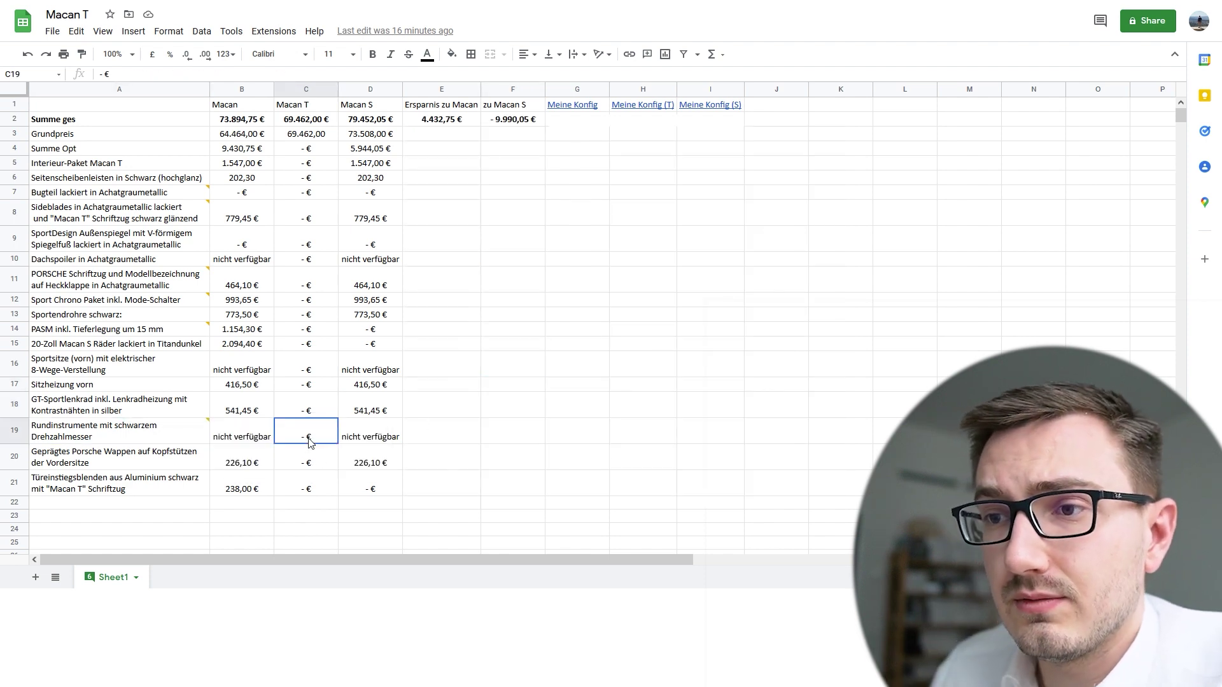
left_click(174, 438)
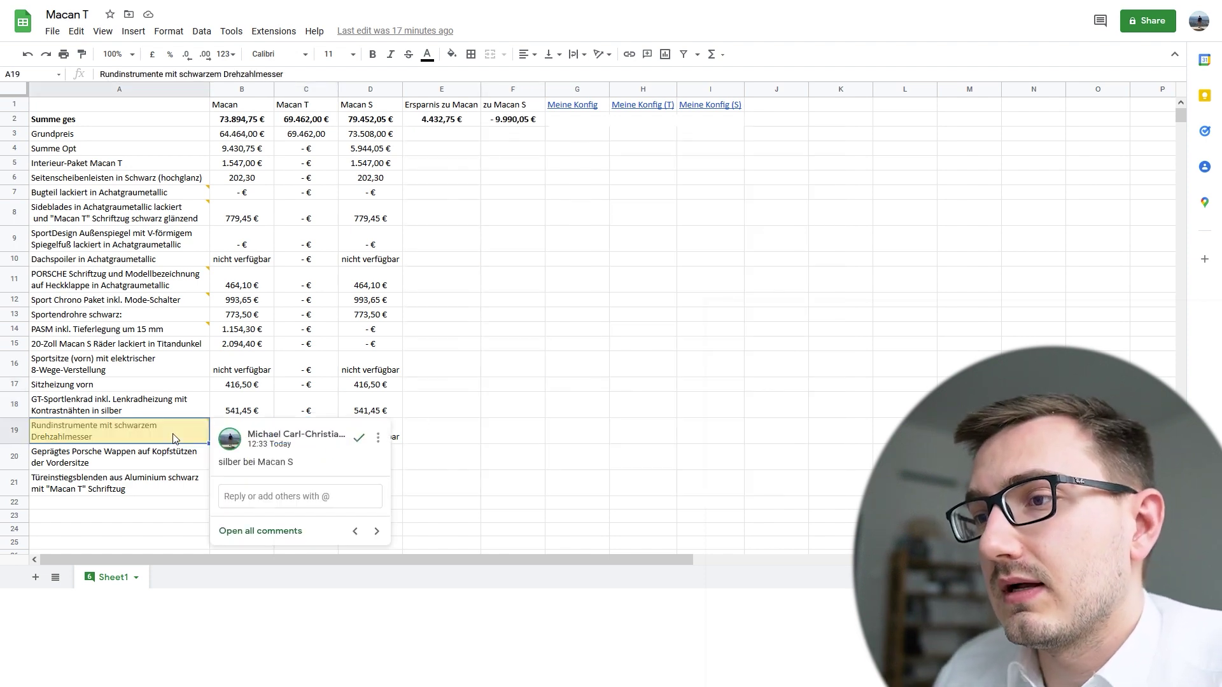
left_click(351, 386)
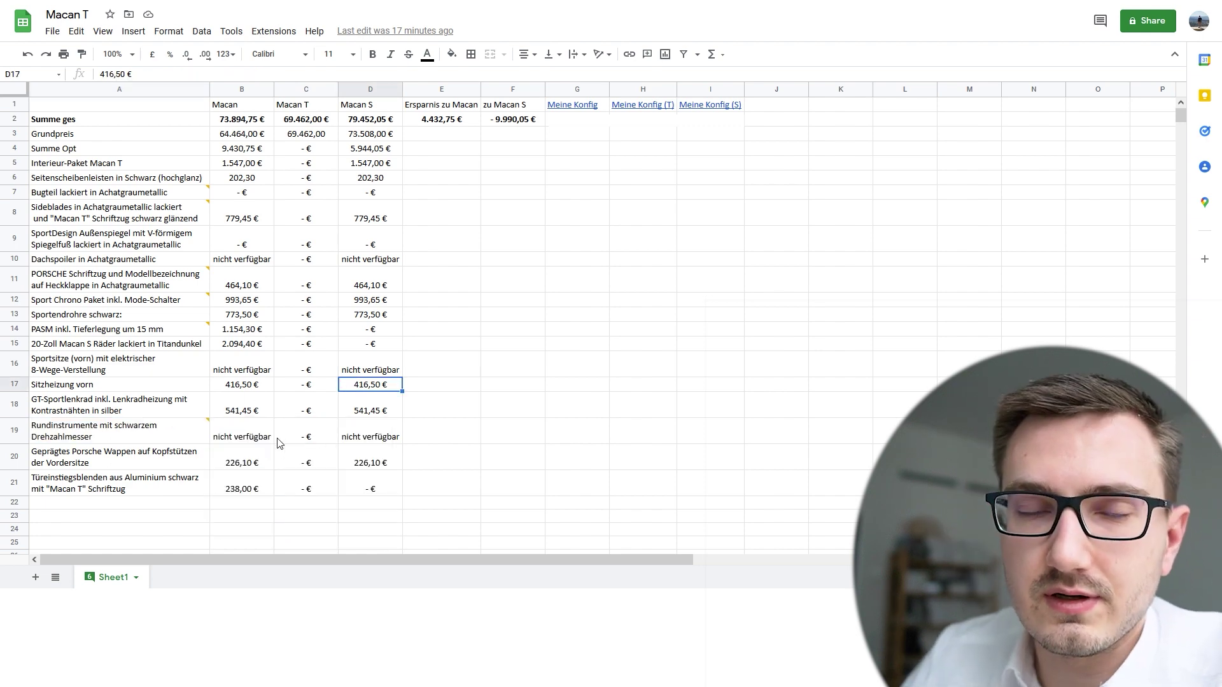
- Check the embossed headrest crest entry for the Macan T and compare its door sill trim entry with the base Macan
left_click(294, 463)
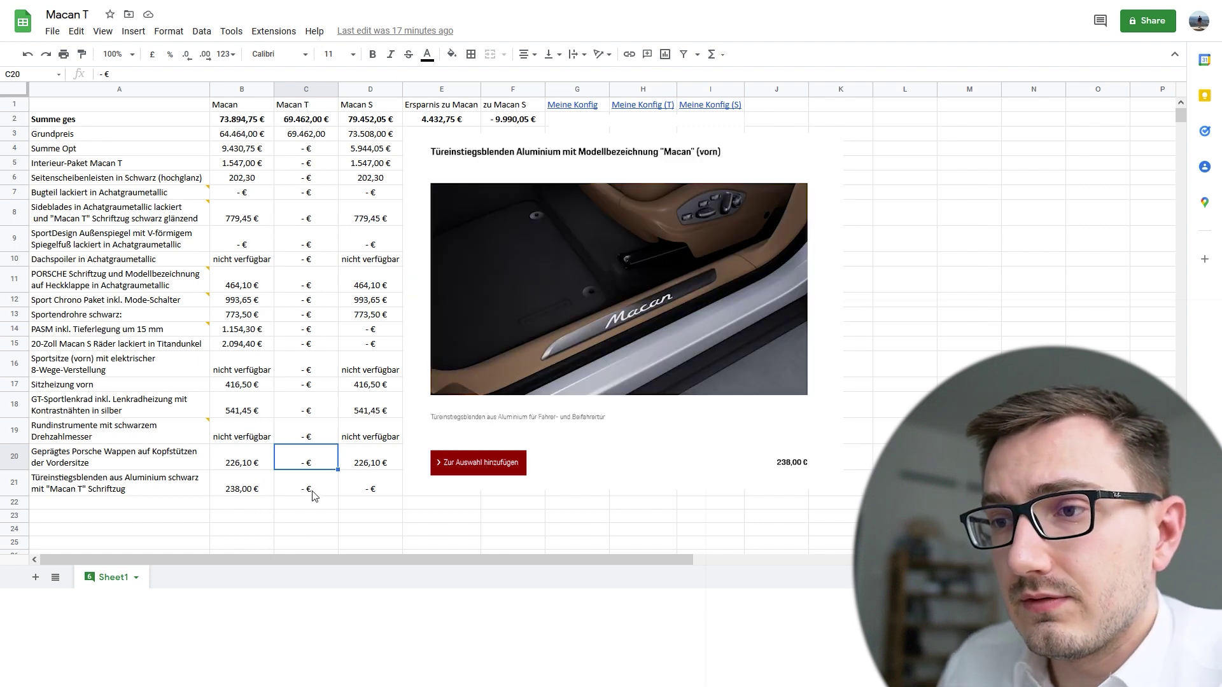
left_click(308, 489)
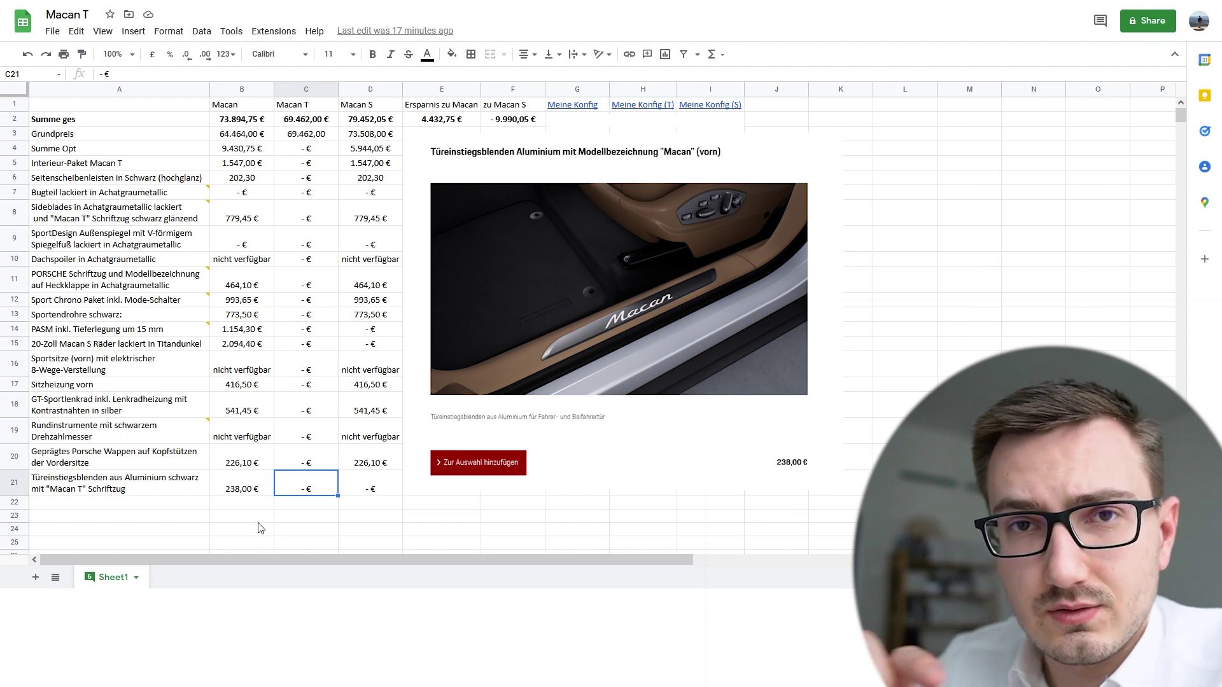
left_click(244, 493)
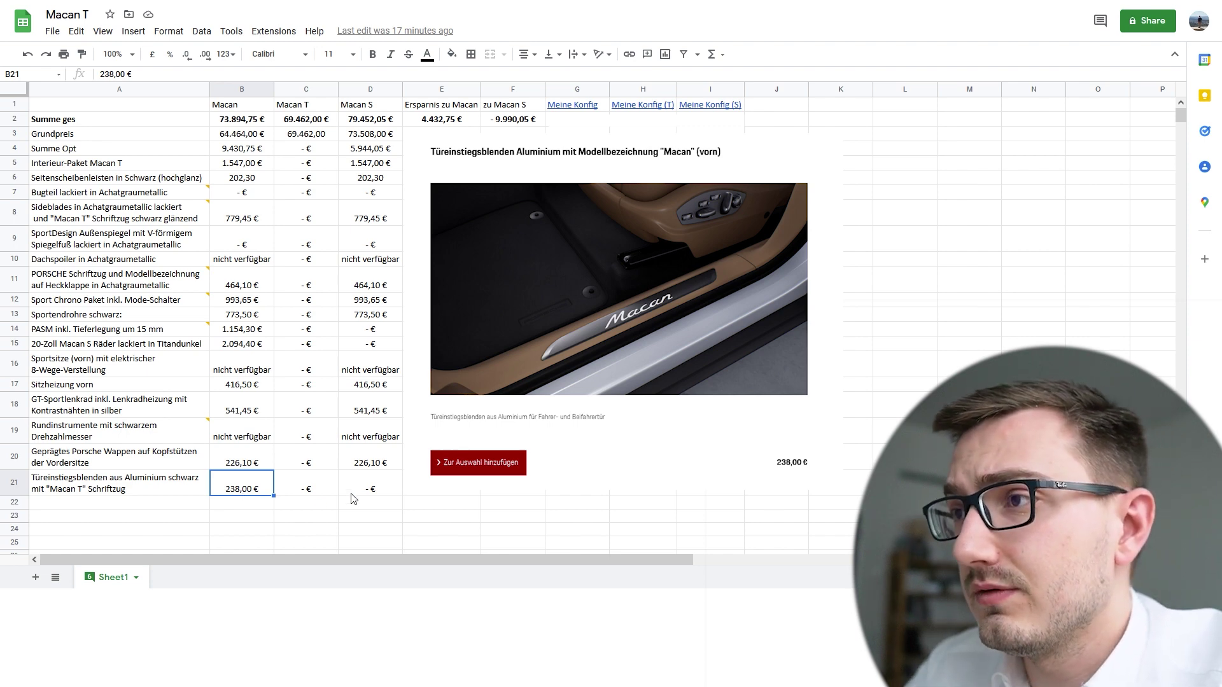
- Compare the total price of the equipped base Macan with that of the Macan T in the Summe ges row
left_click(242, 119)
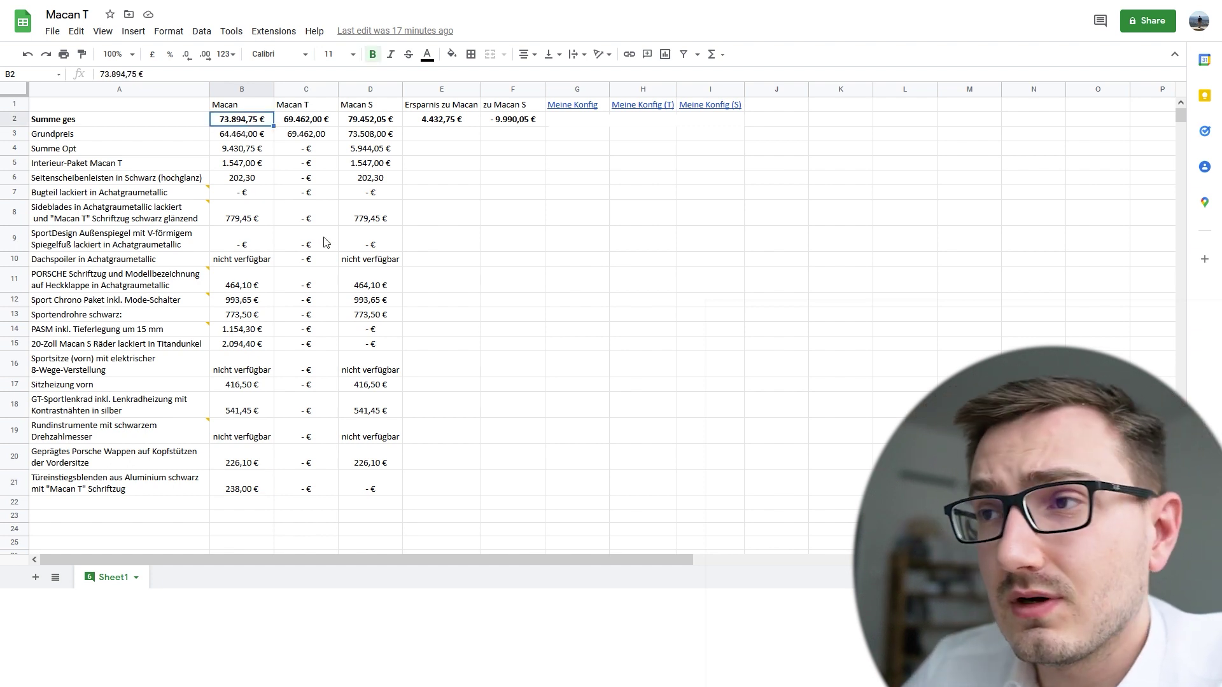
left_click(321, 134)
left_click(320, 122)
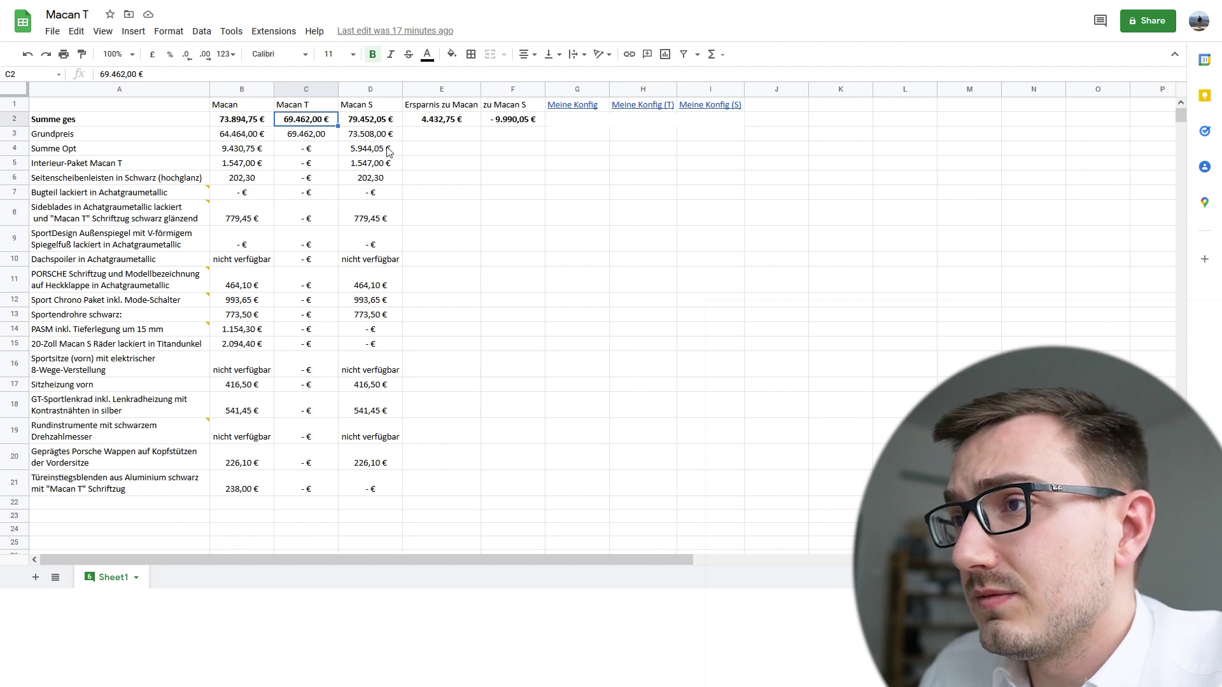
- Check the Macan S total price and the Macan T price differences to the Macan and the Macan S in the Summe ges row
left_click(382, 124)
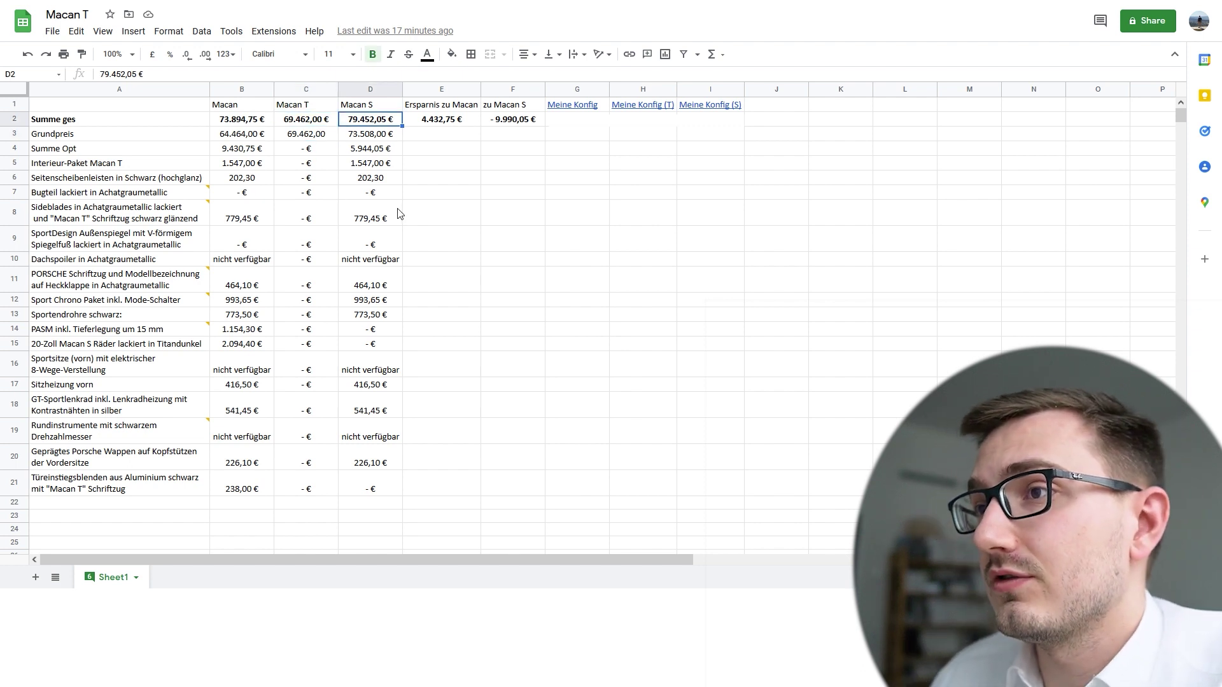
left_click(452, 123)
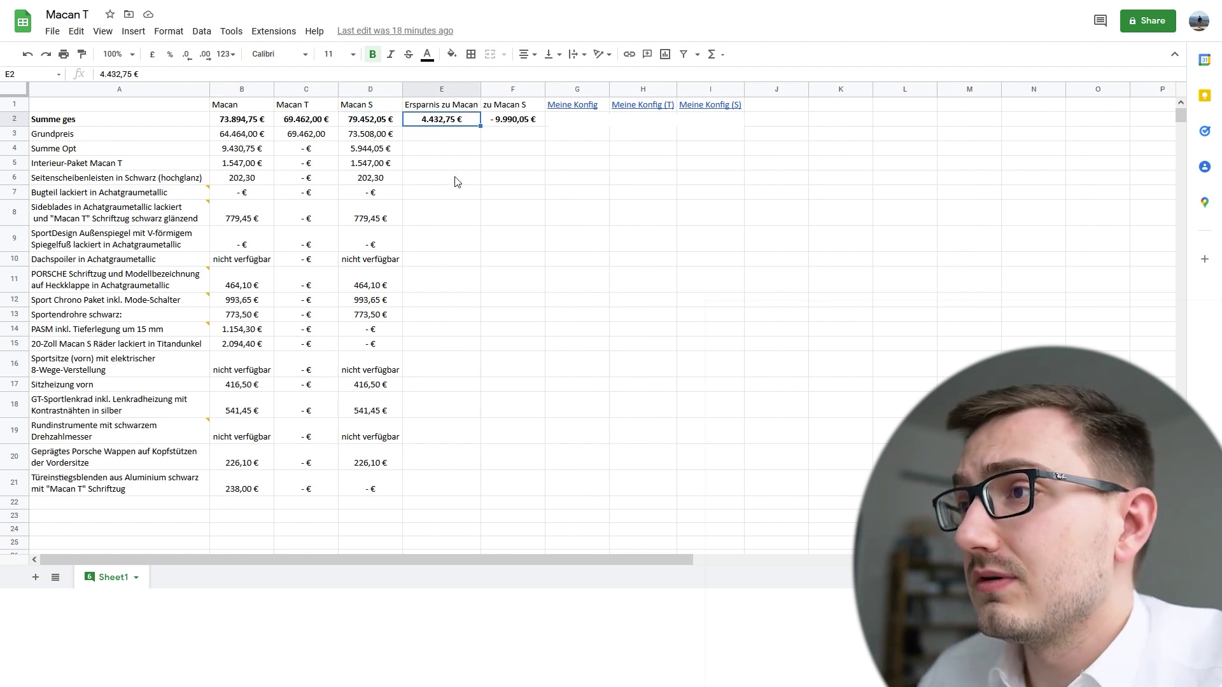
left_click(531, 121)
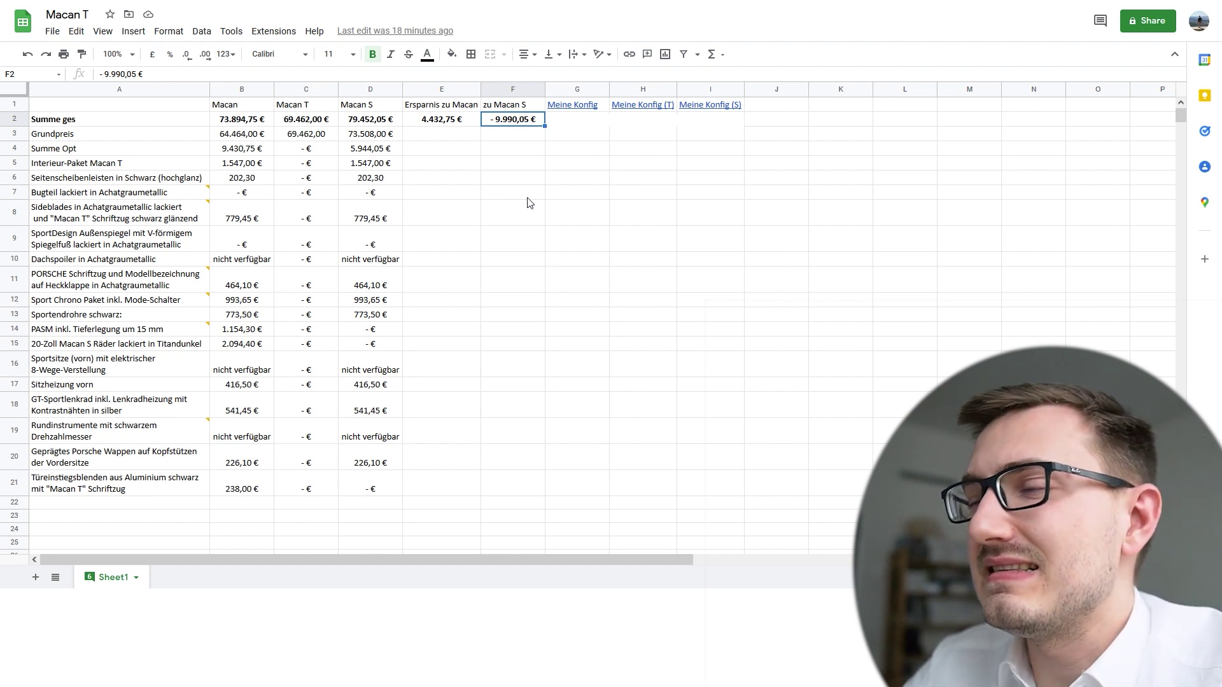
- Compare the total prices of the three personal configurations in the Meine Konfig, Meine Konfig (T) and Meine Konfig (S) columns
left_click(613, 178)
left_click(604, 122)
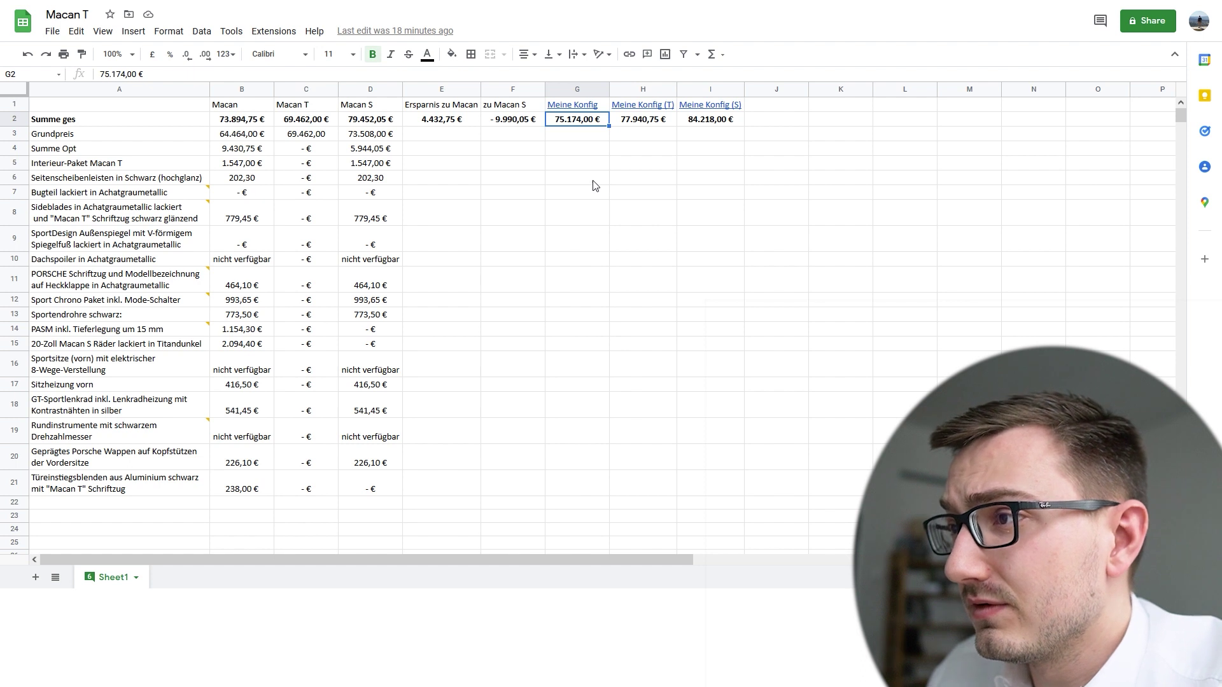
left_click(648, 121)
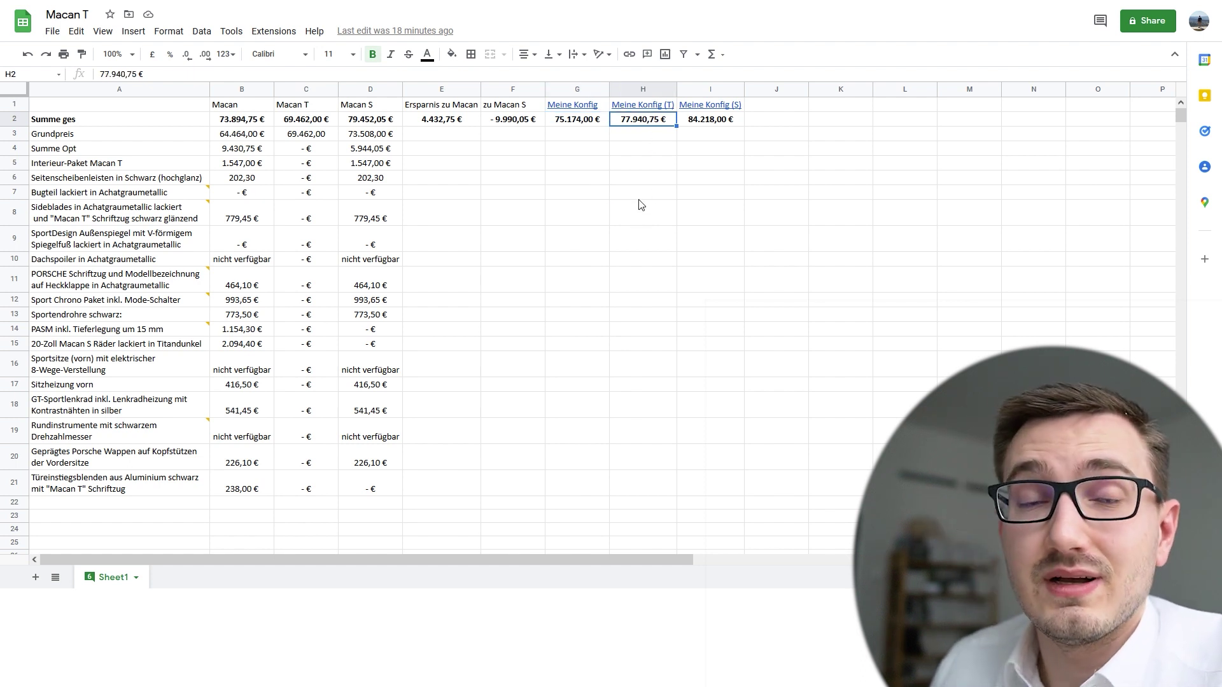
left_click(726, 123)
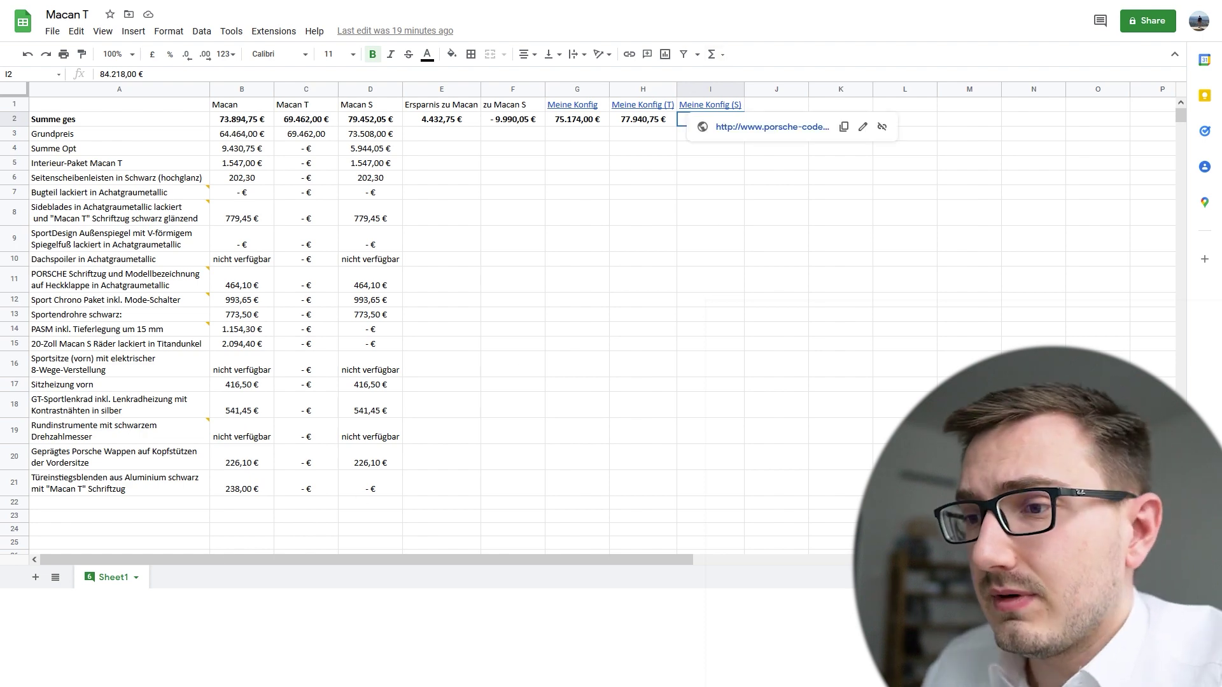
- Switch to the Firefox window with the configured Macan and look through its exterior and interior images up to the side view
mouse_move(137, 598)
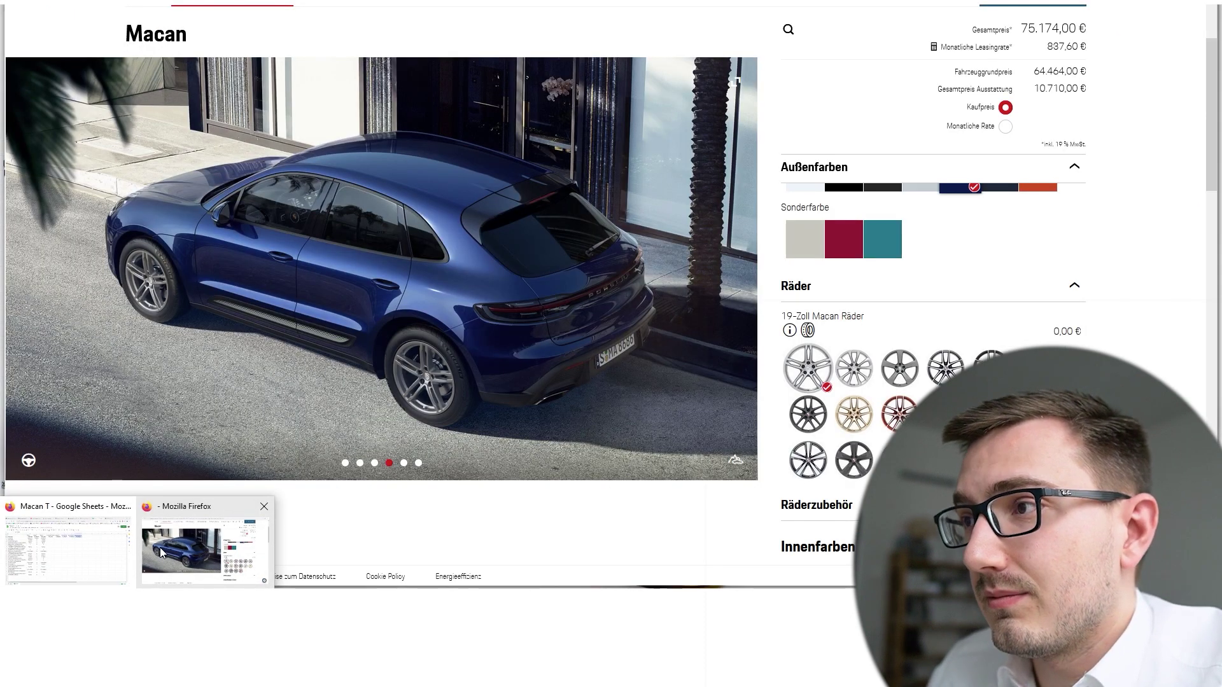
left_click(163, 553)
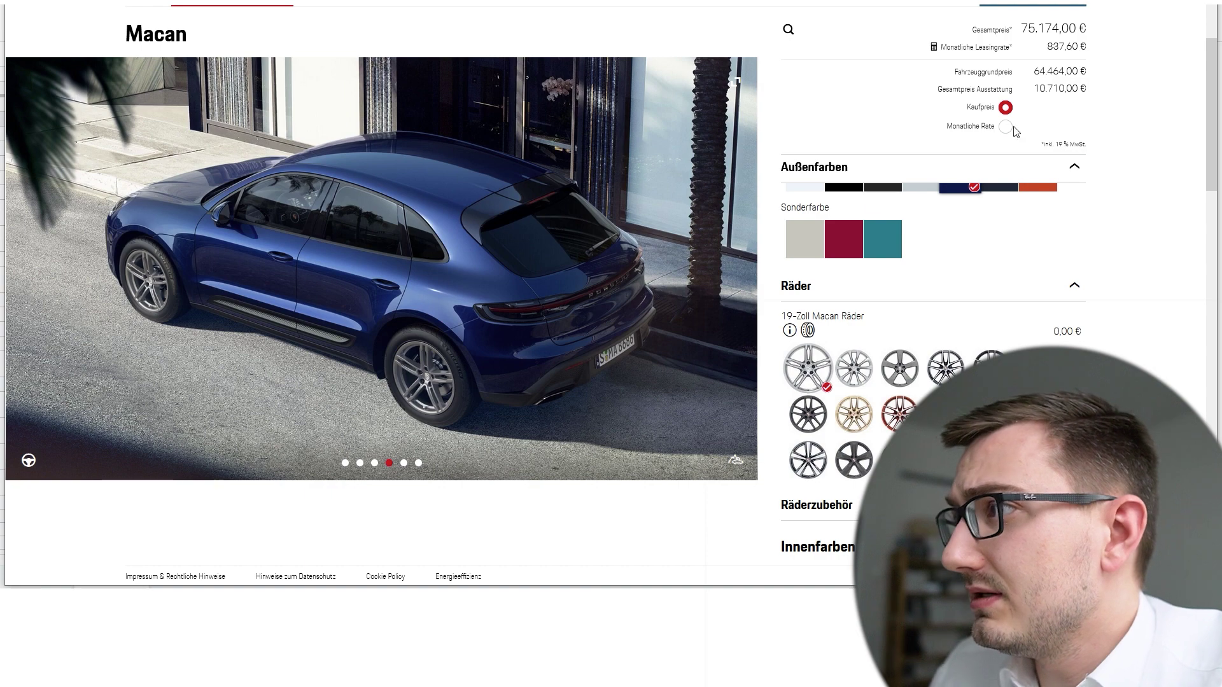
left_click(738, 275)
left_click(738, 275)
left_click(738, 275)
left_click(738, 274)
left_click(25, 268)
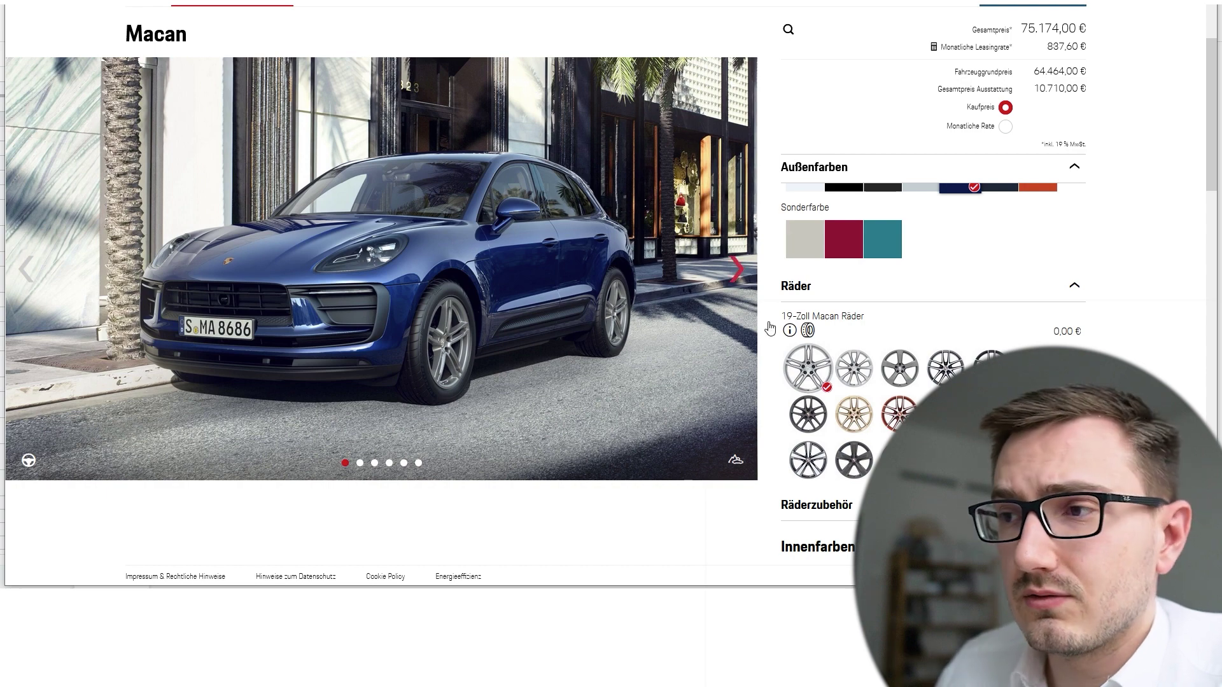
left_click(748, 280)
left_click(748, 280)
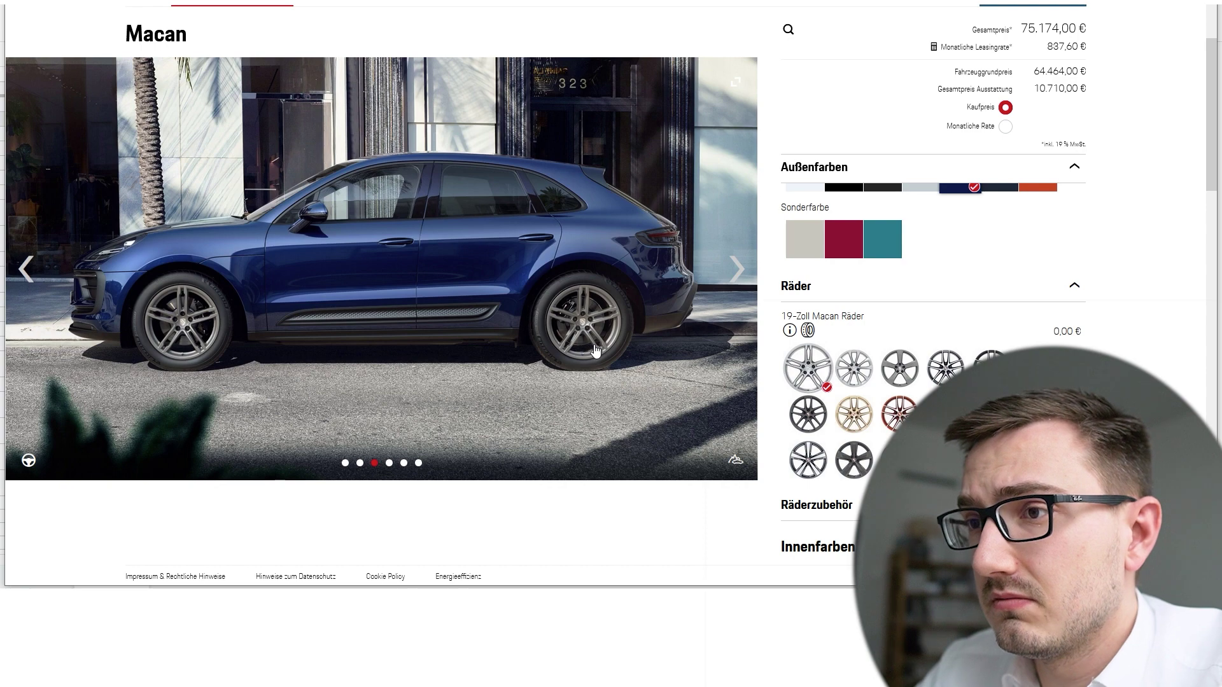
- Try the 21-Zoll Exclusive Design Sport and 20-Zoll Macan S wheels in black on the Macan, and return to the 19-Zoll Macan wheels
left_click(813, 459)
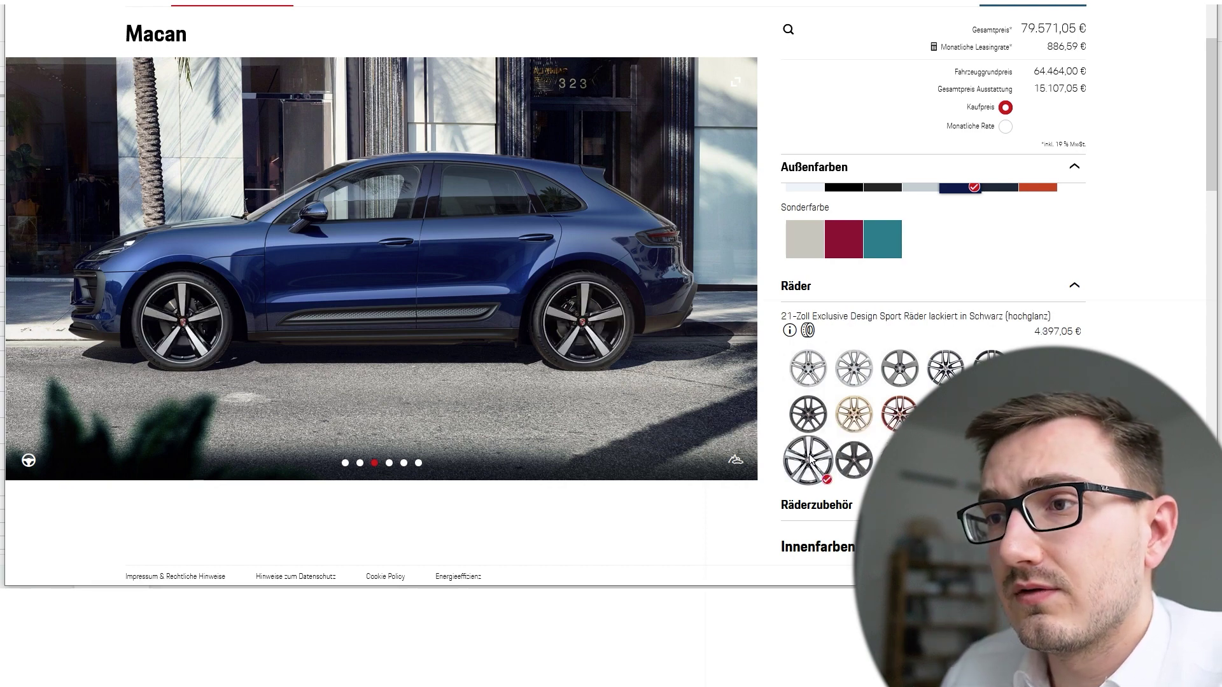
left_click(808, 366)
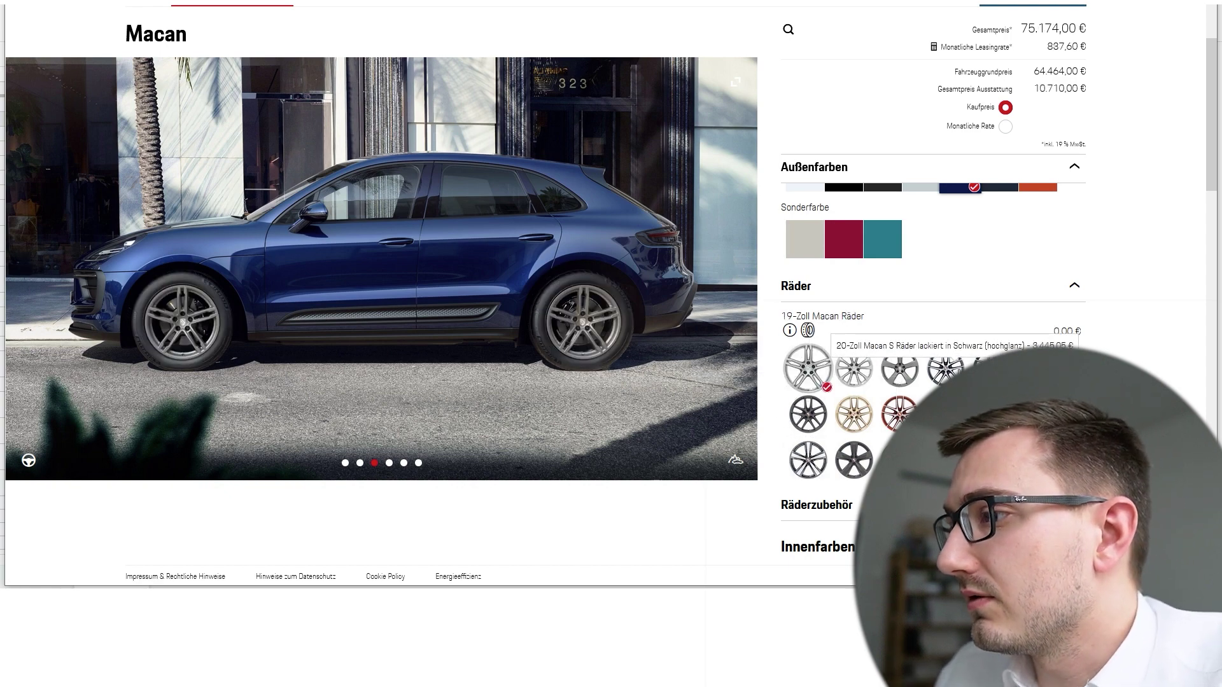
left_click(946, 368)
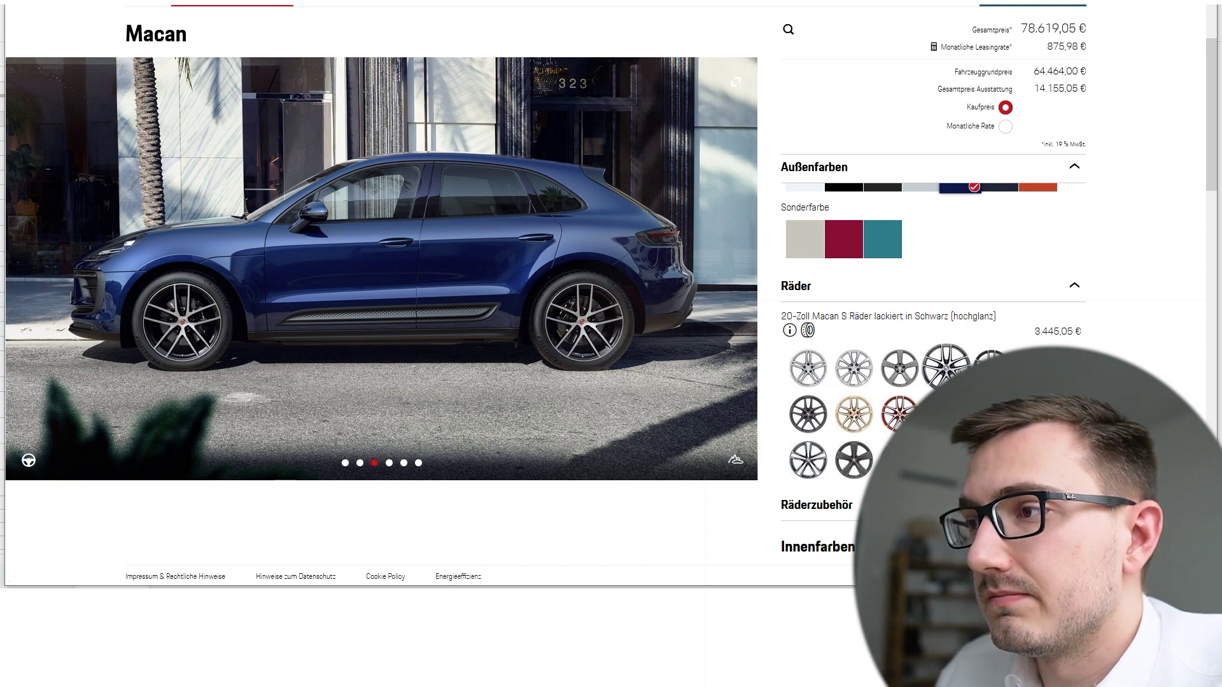
left_click(823, 375)
- Review the selected interior colour and material and the chosen seats of the Macan configuration
scroll(908, 314, "down", 7)
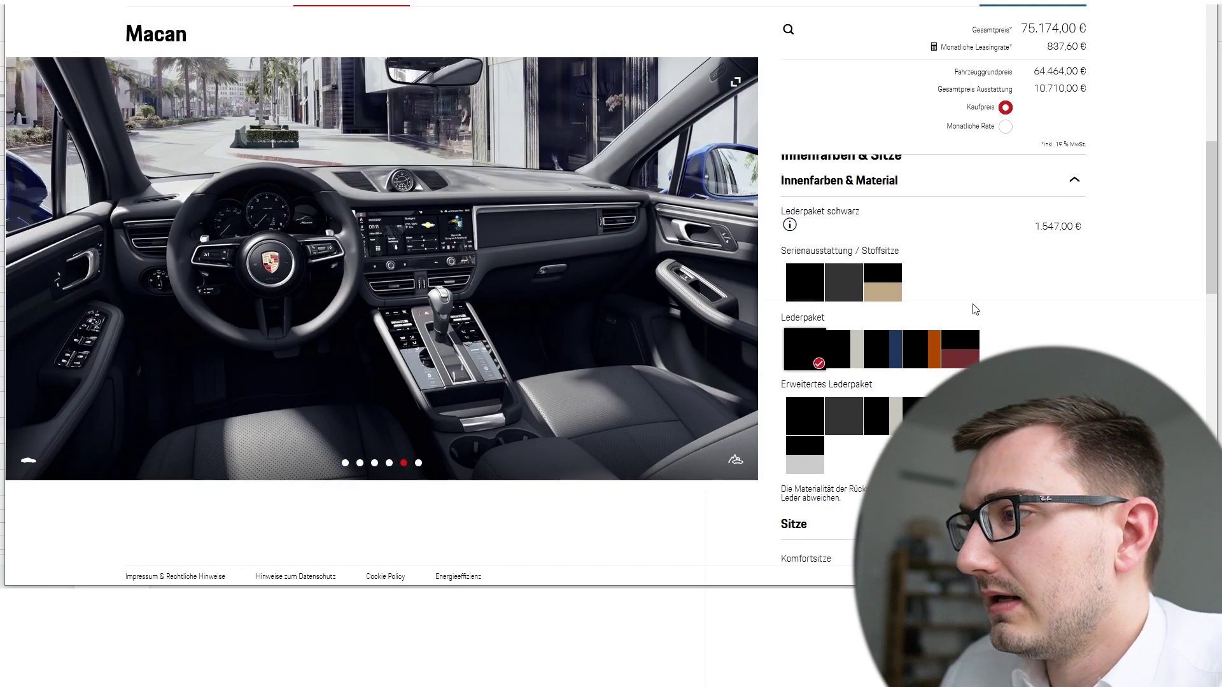
scroll(1113, 305, "up", 2)
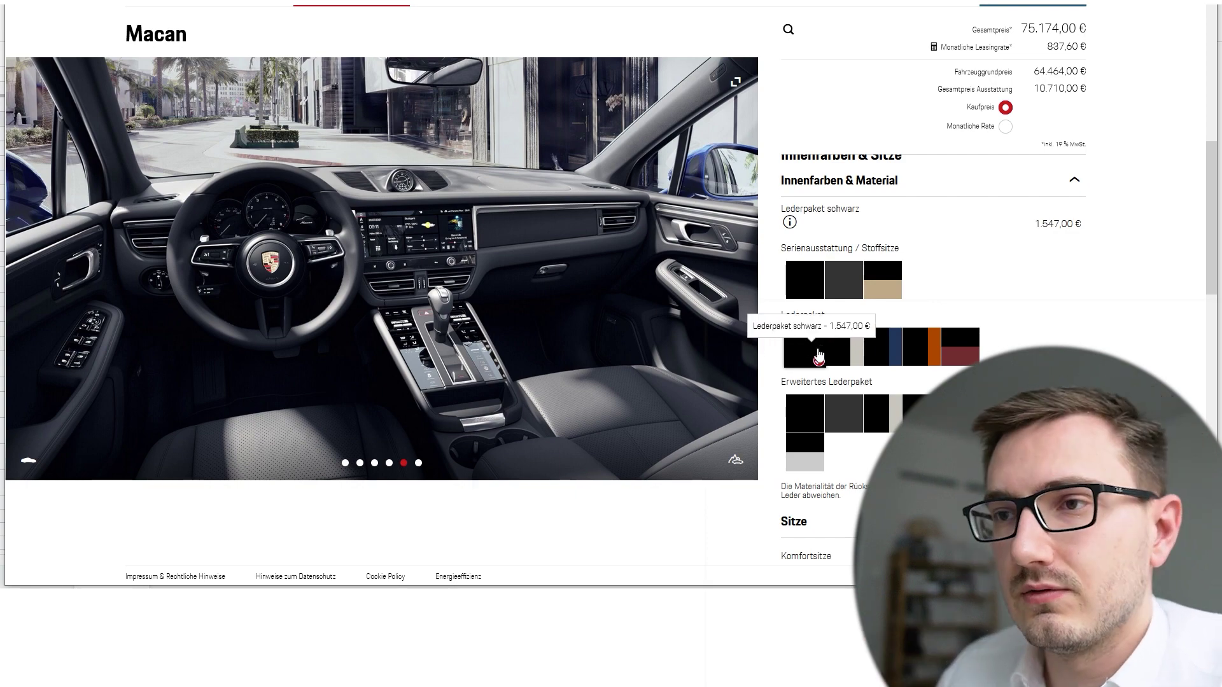
scroll(1098, 328, "down", 5)
scroll(958, 309, "down", 4)
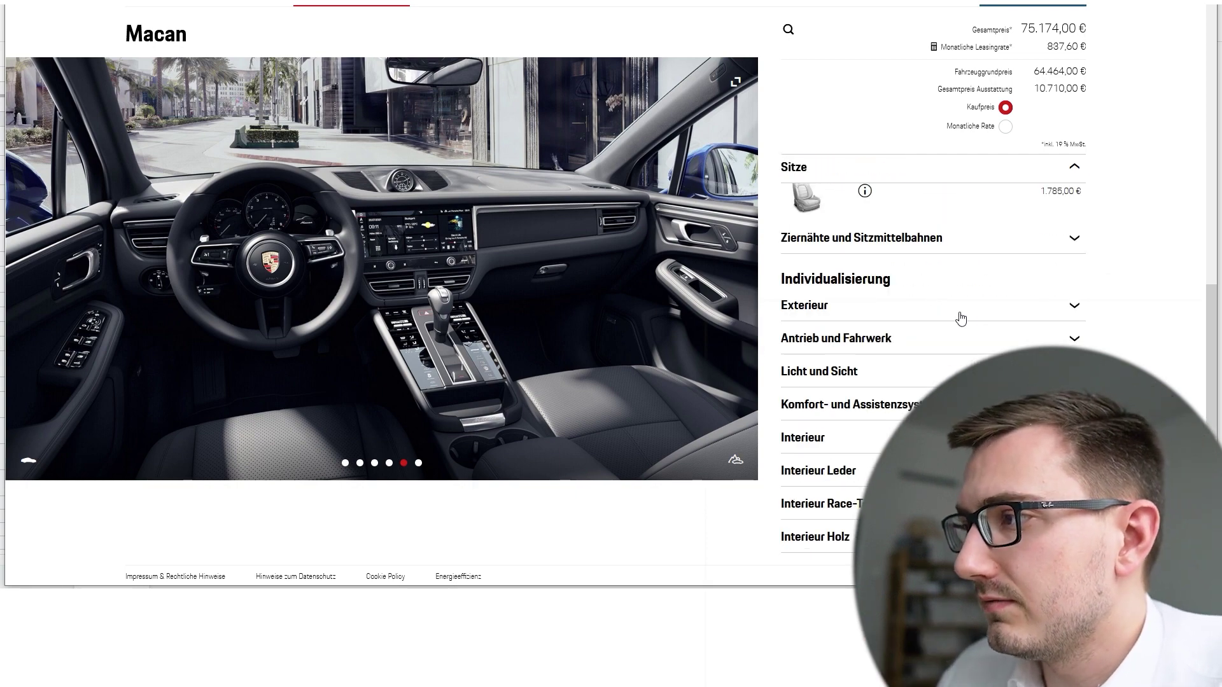
- Expand the Exterieur options and review which ones are selected for the Macan, including Entfall Modellbezeichnung
left_click(929, 320)
scroll(927, 320, "down", 4)
scroll(927, 320, "down", 6)
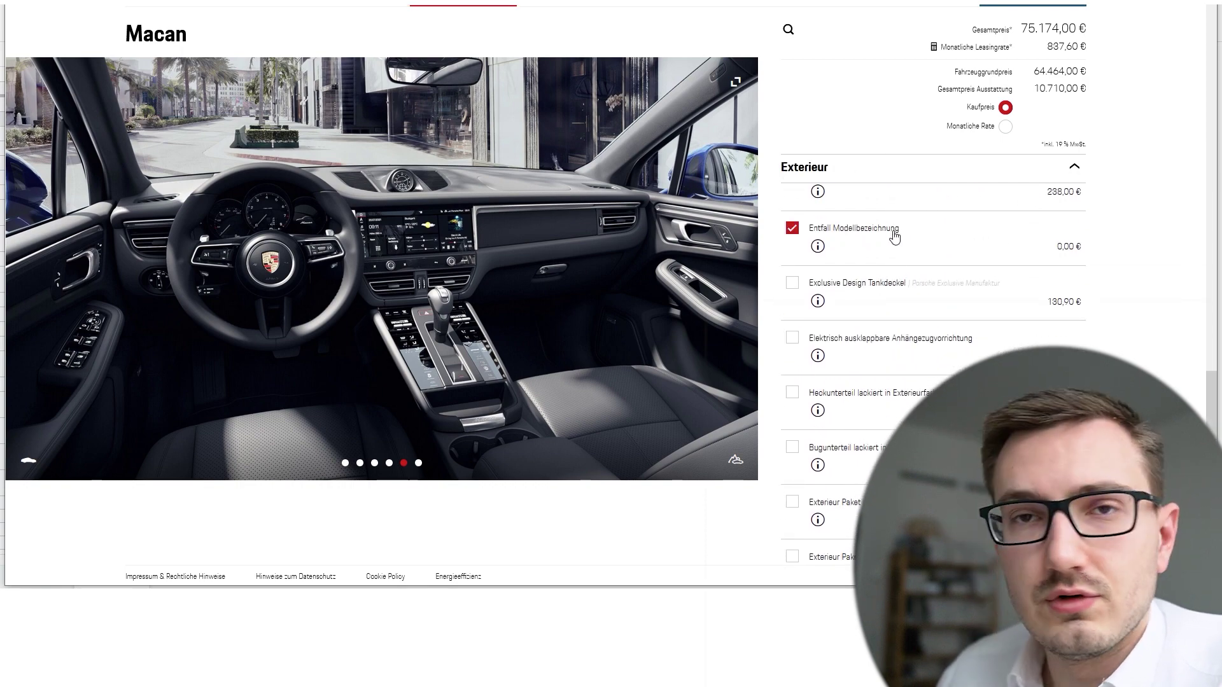
- Expand the Antrieb und Fahrwerk options and review the selected equipment, the Sport Chrono Paket and the tailpipe choices
scroll(897, 252, "down", 5)
left_click(892, 262)
scroll(908, 267, "down", 4)
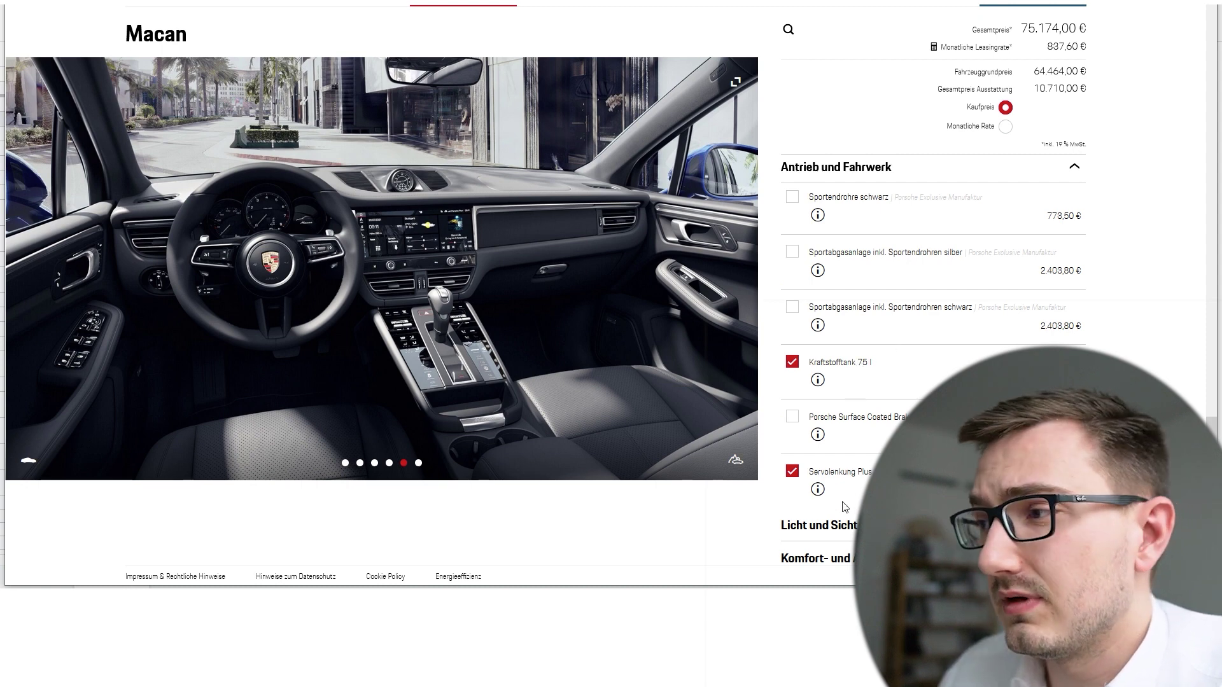
scroll(875, 395, "up", 3)
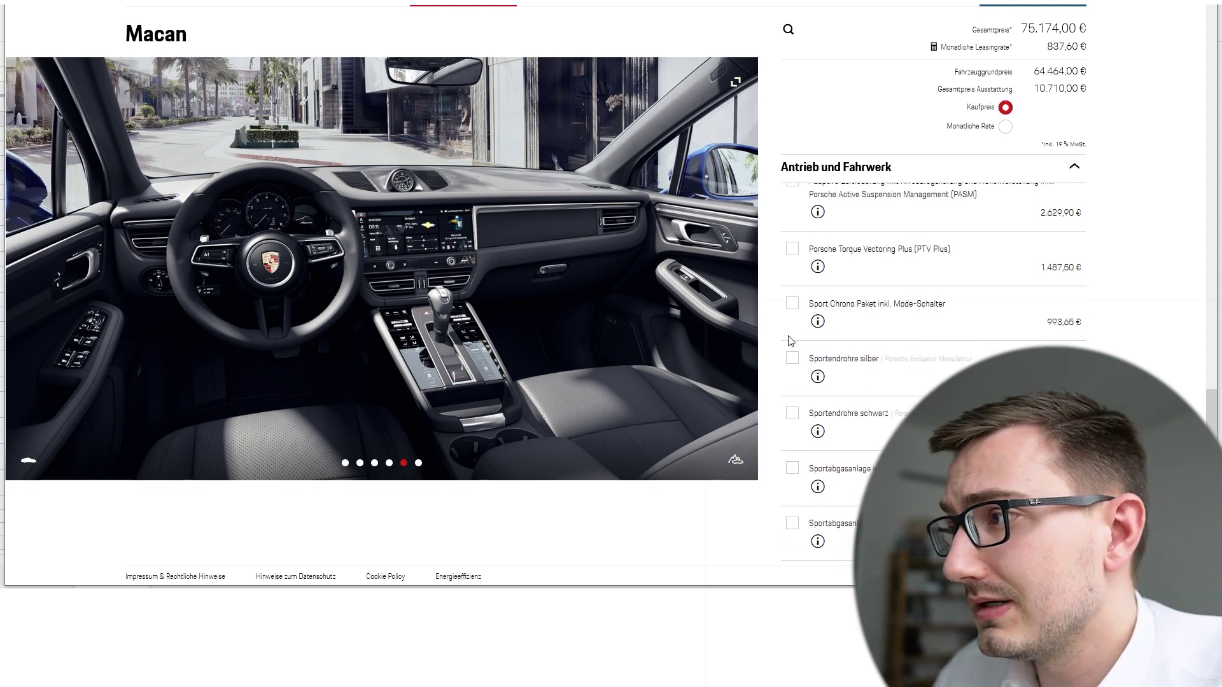
- Bring up the rear three-quarter exterior image of the Macan to examine its tailpipes
left_click(748, 291)
left_click(748, 291)
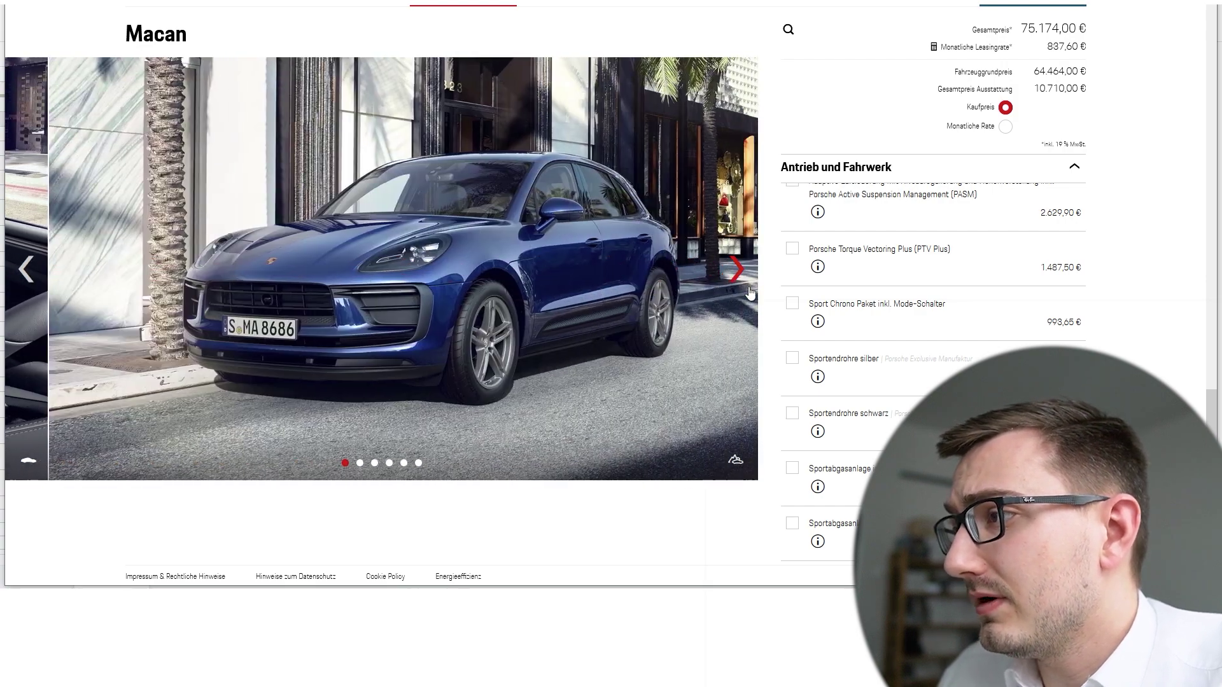
left_click(749, 291)
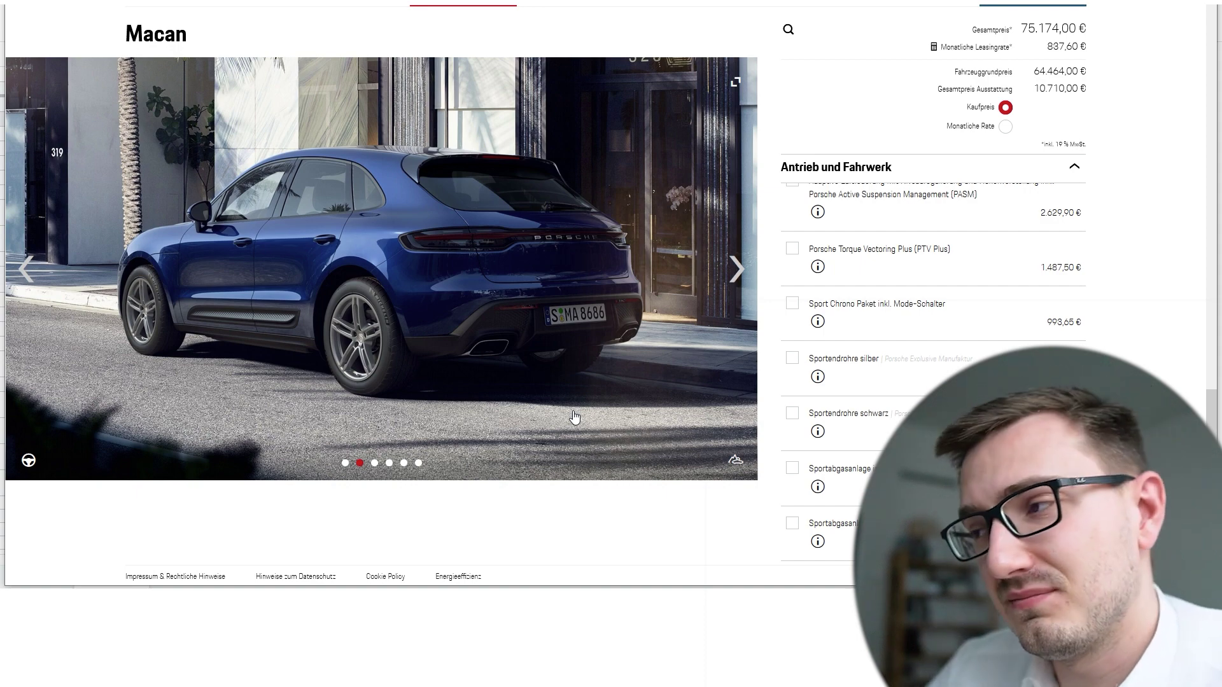
- Review the Licht und Sicht options, including the LED headlights, auto-dimming mirrors and privacy glazing
scroll(891, 318, "down", 5)
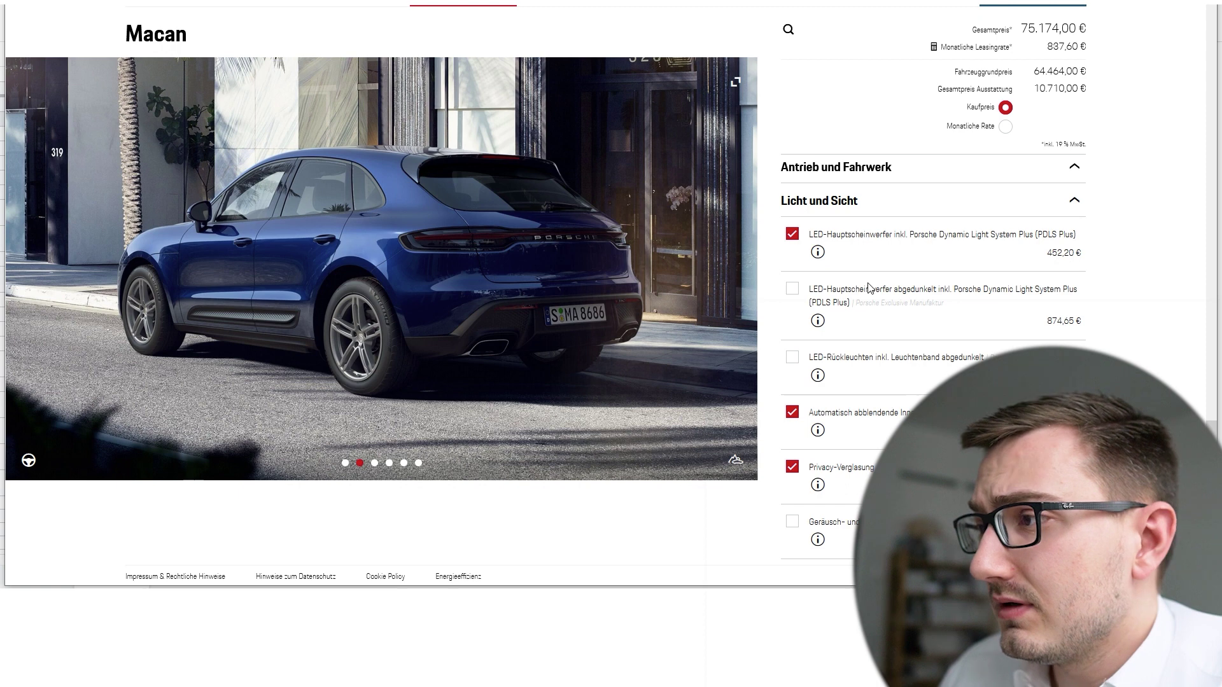
scroll(850, 317, "down", 1)
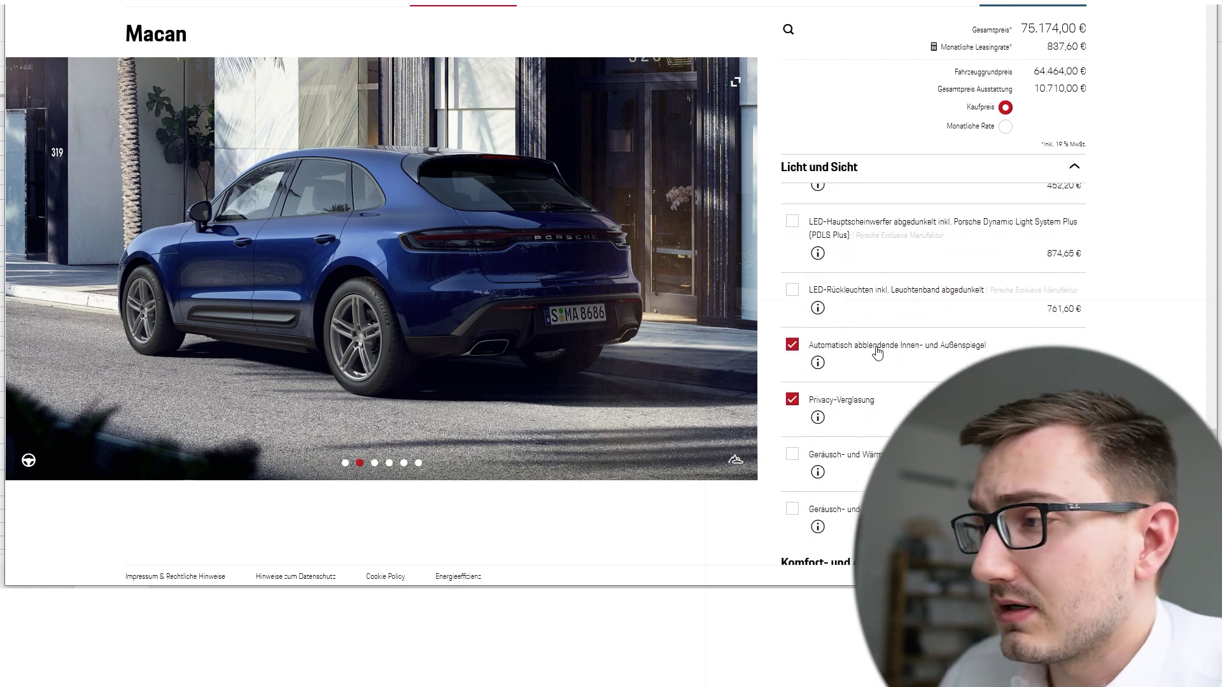
scroll(935, 362, "down", 1)
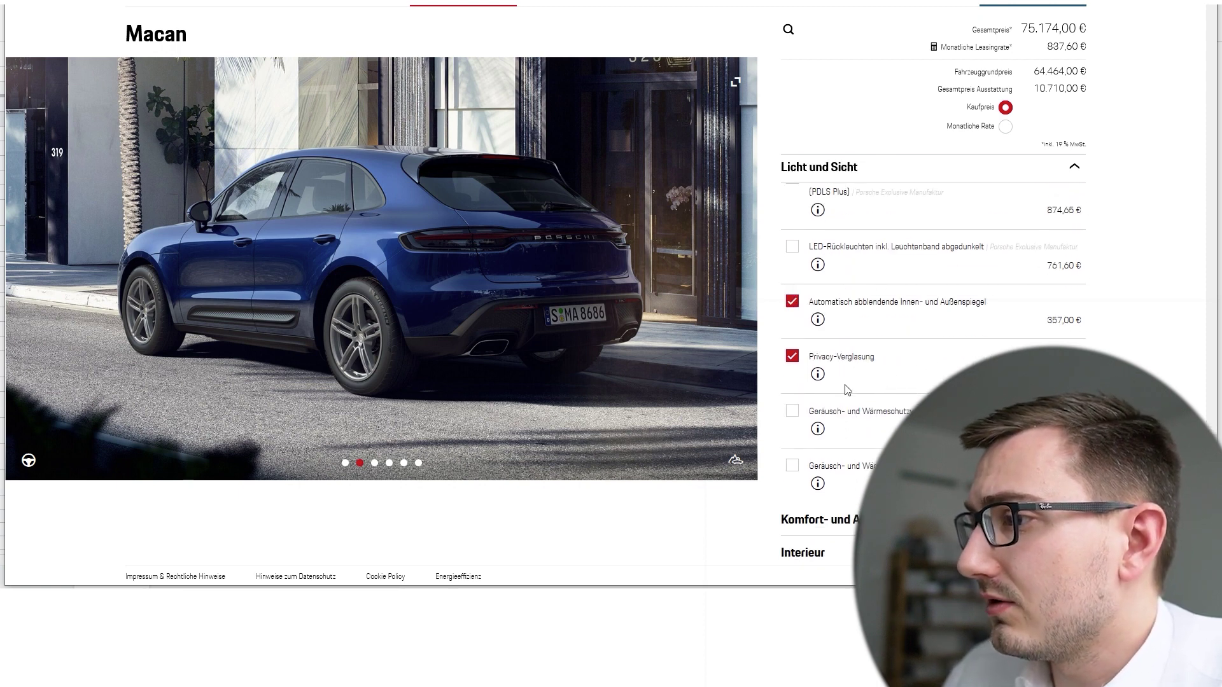
- Expand the Komfort- und Assistenzsysteme options and review the selected camera and driver assistance equipment
scroll(837, 379, "down", 3)
left_click(886, 326)
scroll(886, 385, "down", 3)
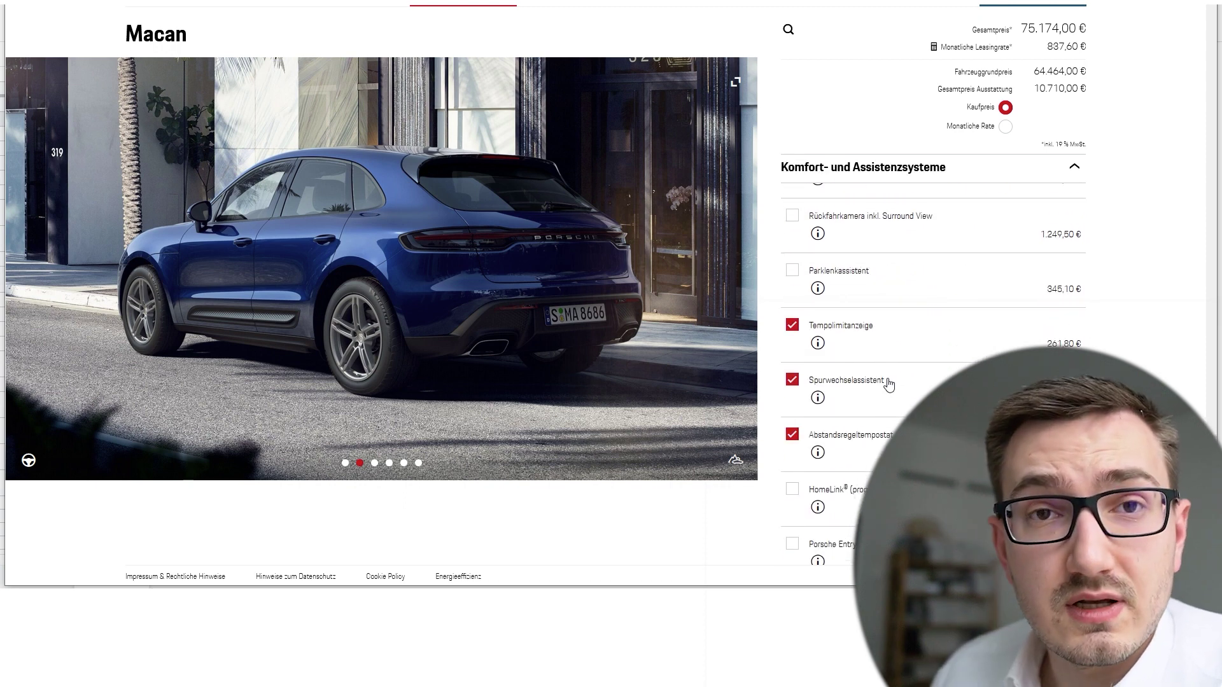
scroll(889, 385, "up", 1)
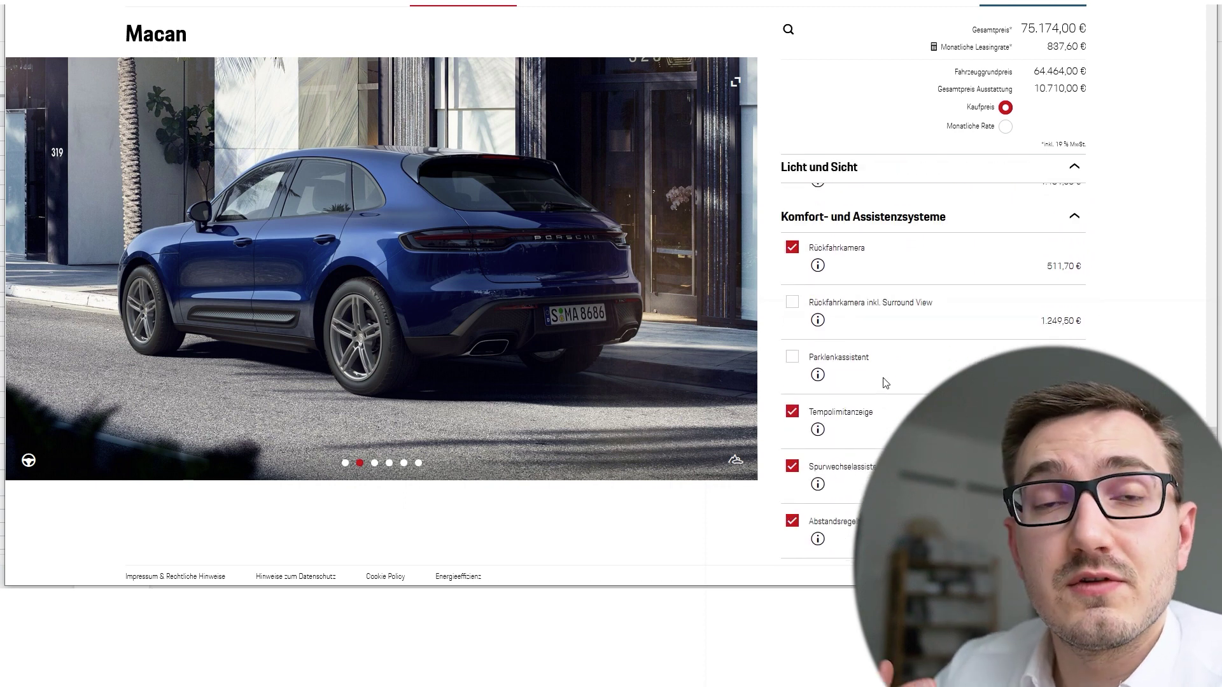